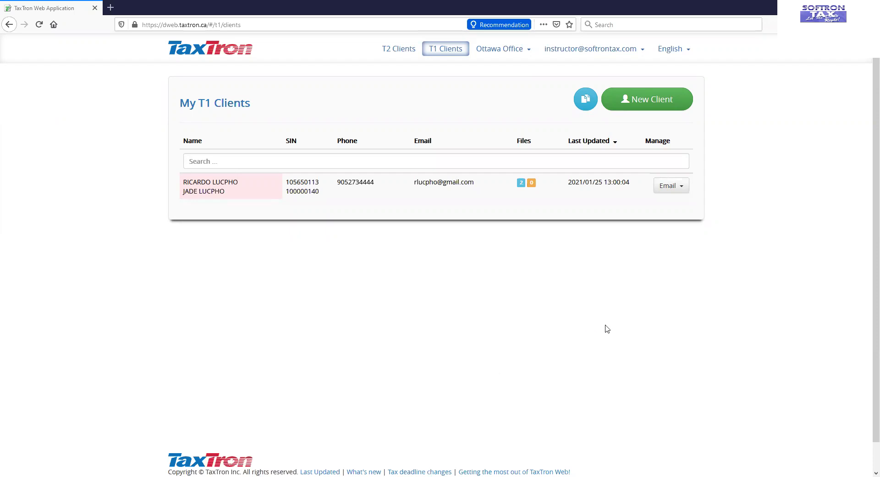
left_click(634, 101)
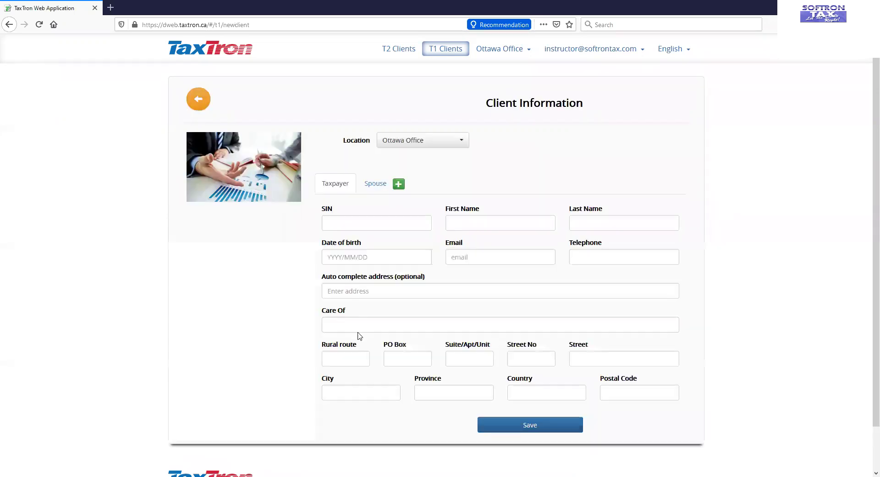
left_click(375, 219)
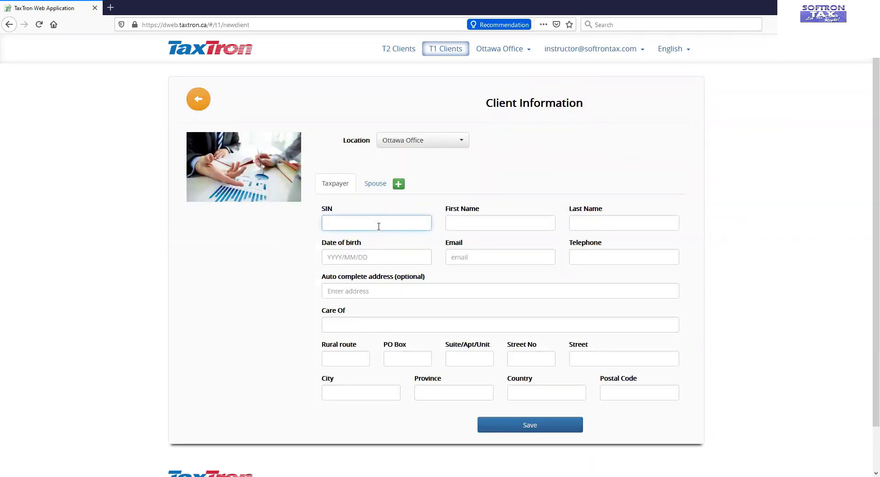
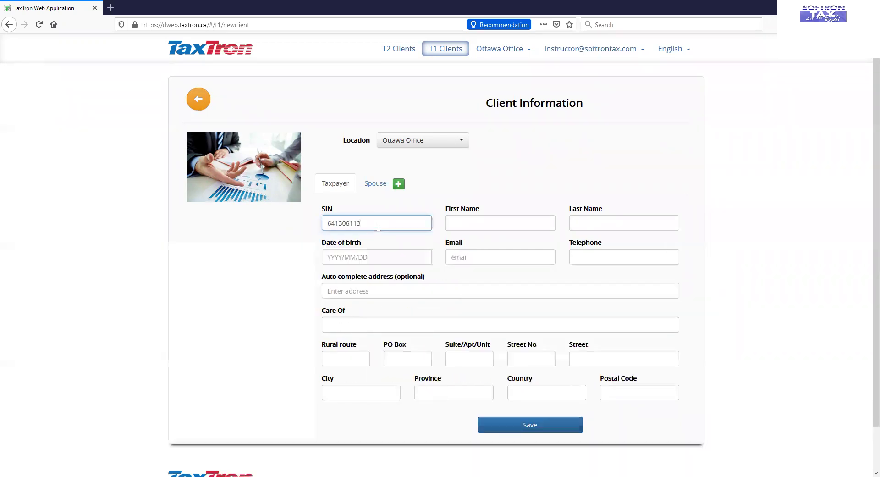
key("Tab")
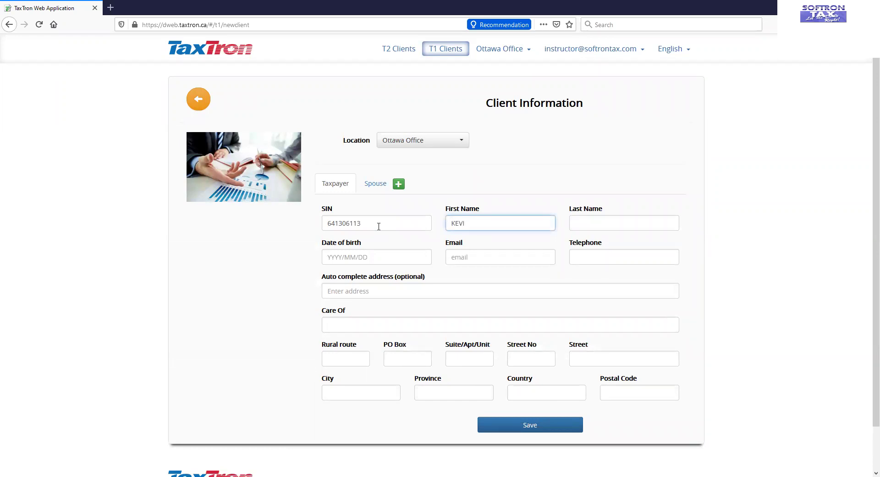
key("Tab")
type("M")
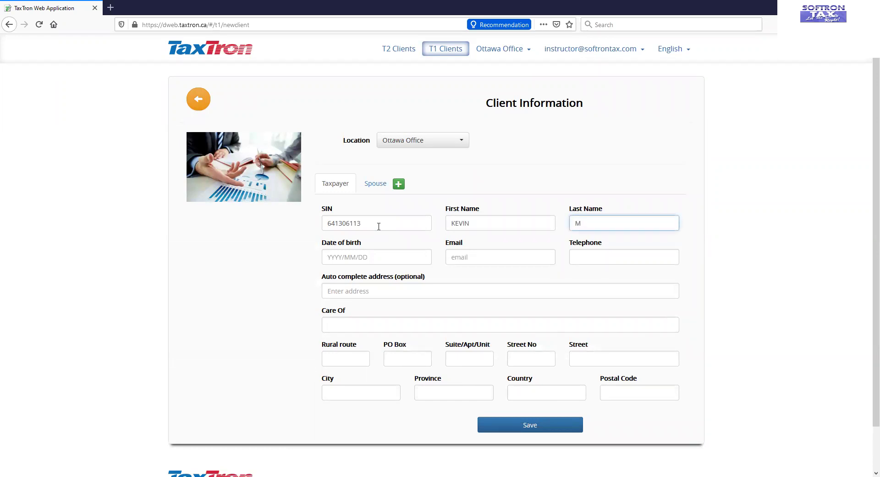
type("ATEL")
key("Tab")
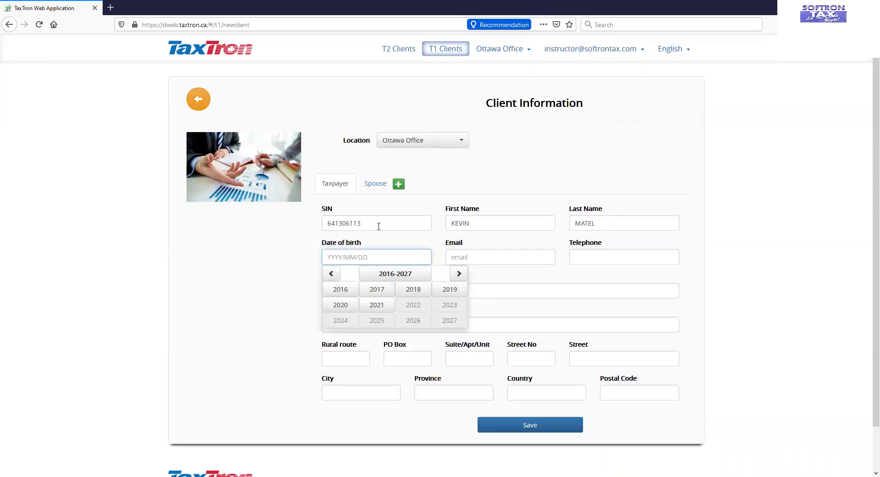
type("19")
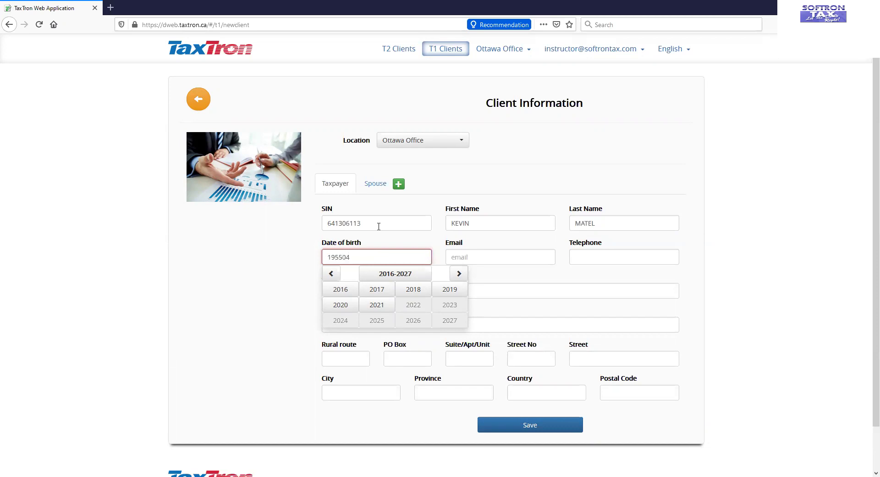
type("55/04/15")
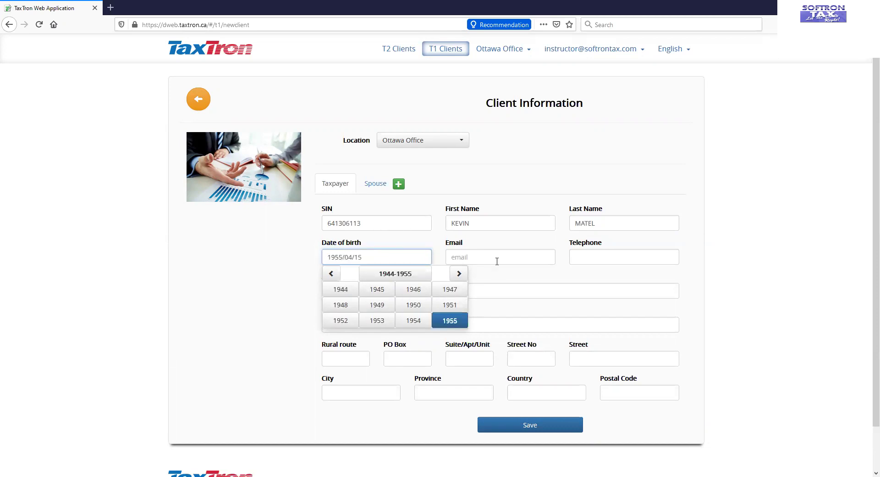
Step: Add the taxpayer's e-mail, phone number and auto-completed street address, then move to the spouse
left_click(500, 258)
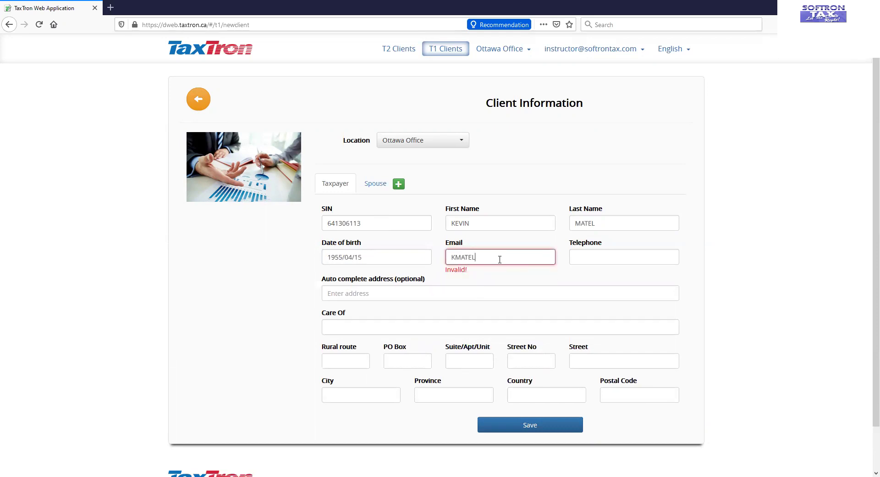
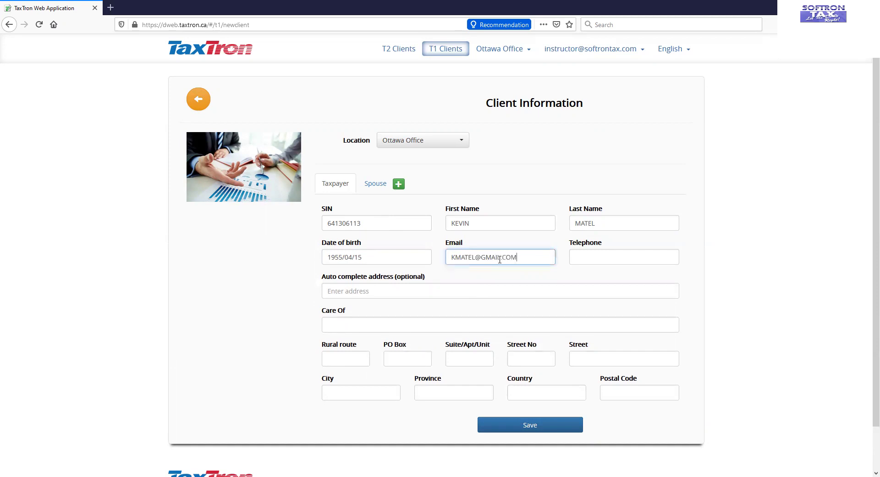
left_click(597, 260)
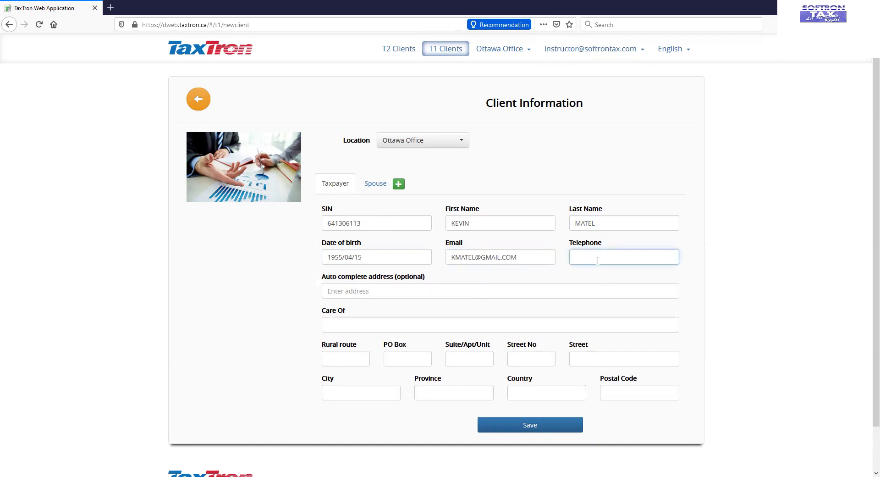
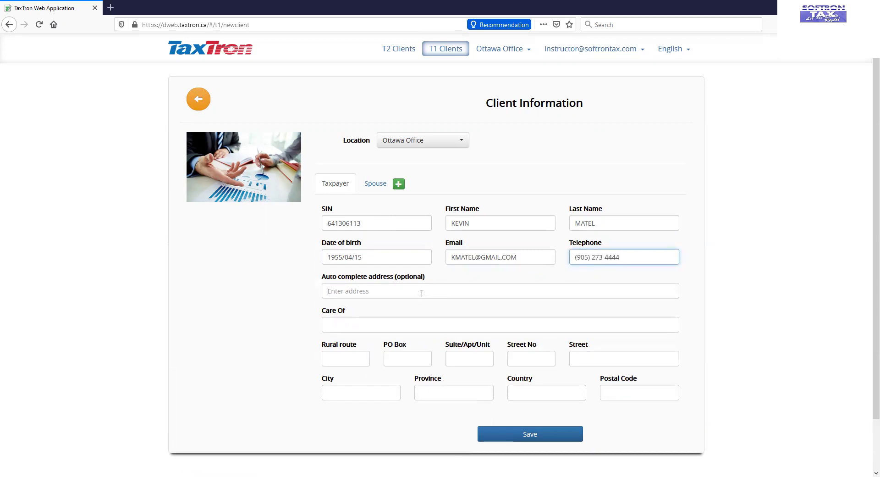
left_click(421, 294)
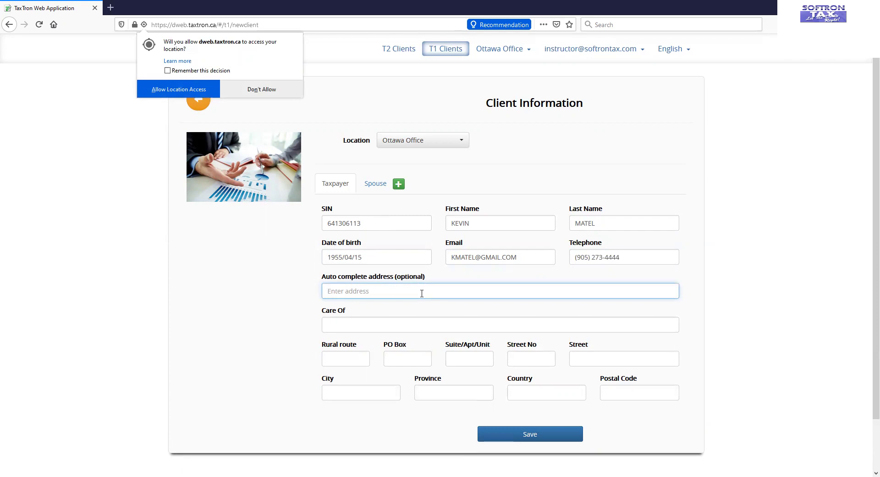
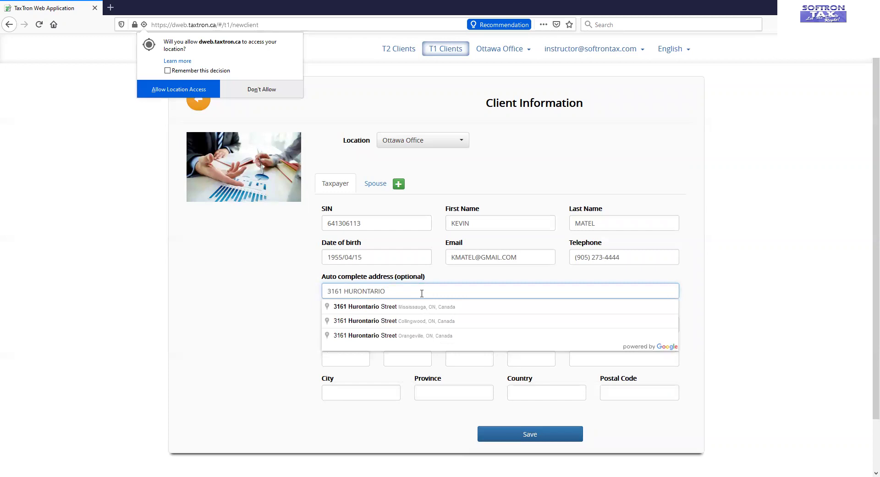
left_click(262, 89)
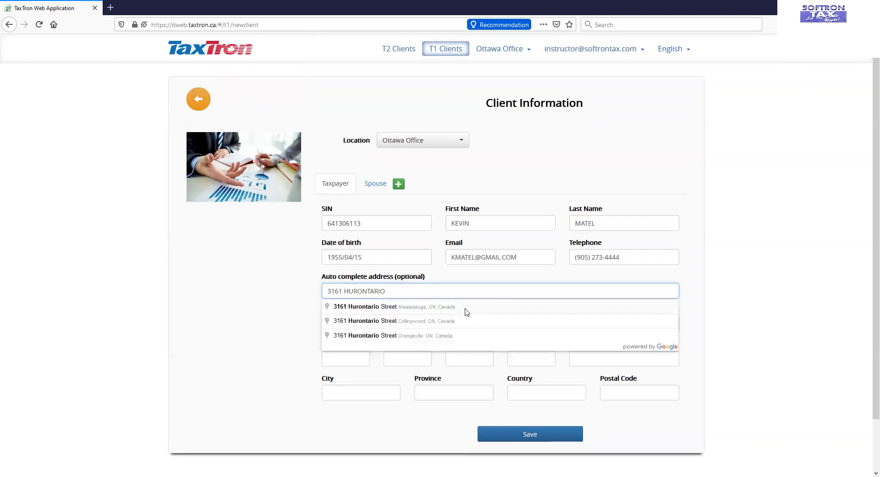
left_click(466, 307)
double_click(465, 310)
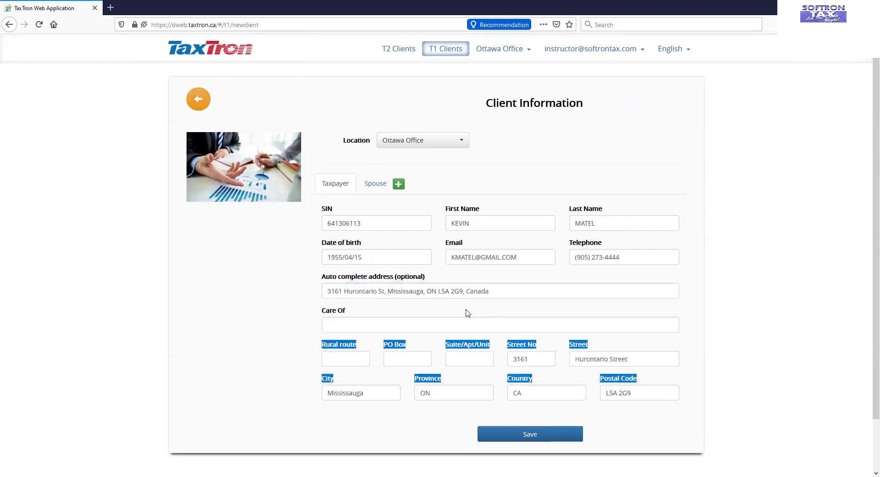
left_click(641, 430)
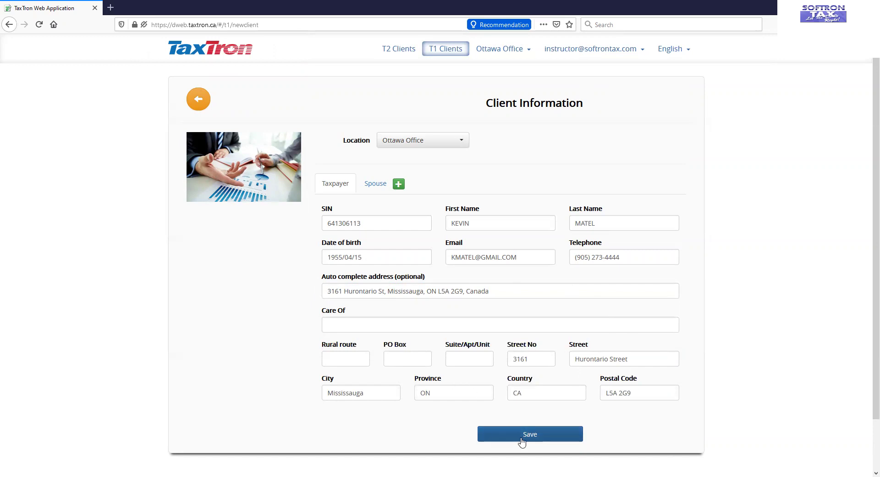
left_click(370, 189)
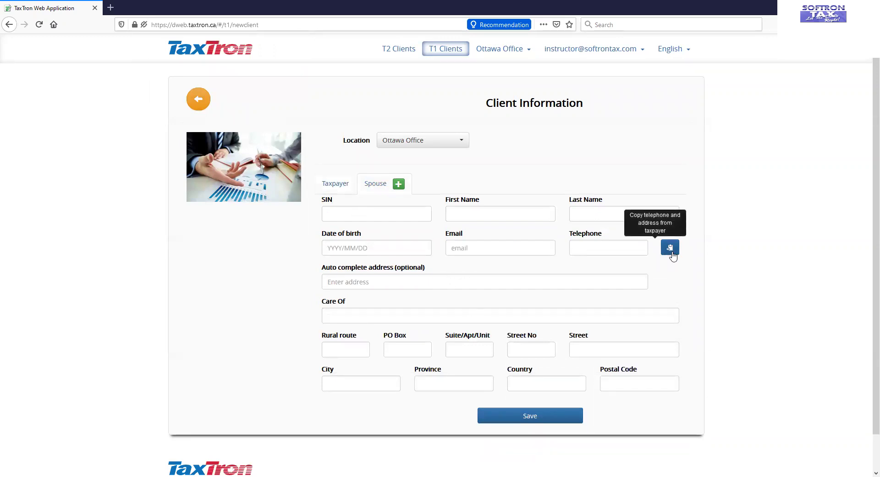
Step: Copy the taxpayer's phone and address to the spouse; enter spouse's SIN, name, 1990/10/31 birth date, e-mail
left_click(670, 248)
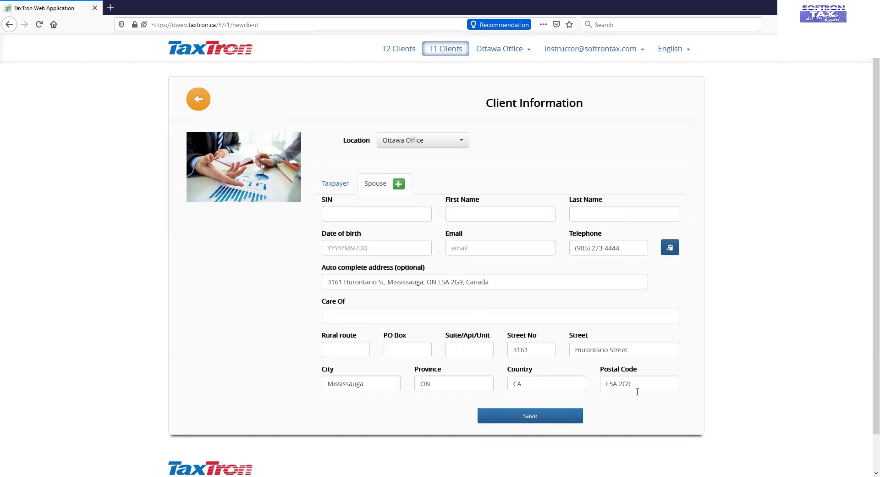
left_click(372, 218)
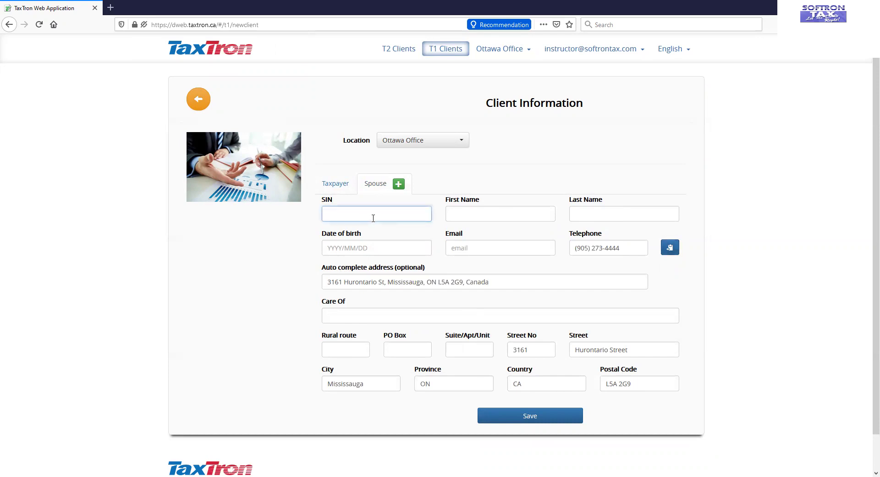
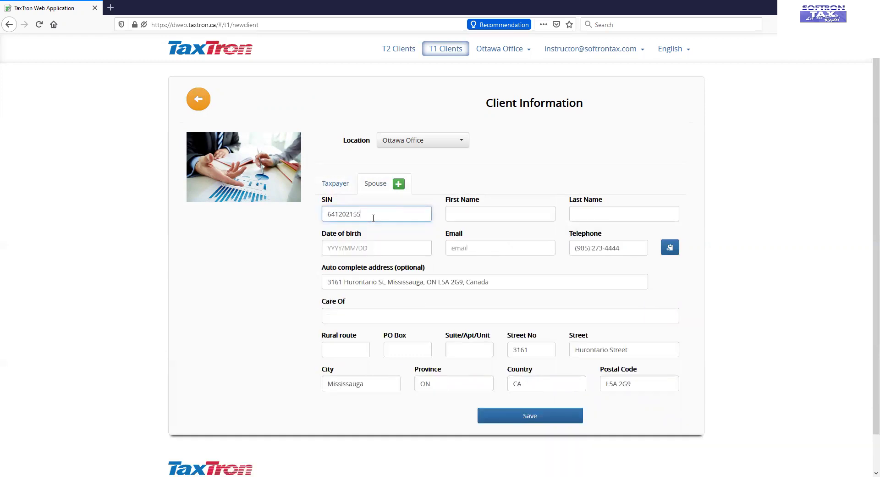
key("Tab")
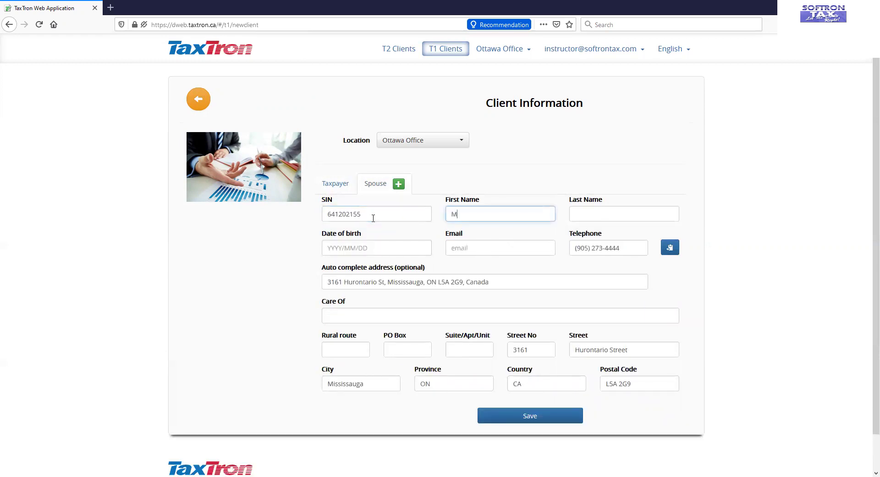
key("Tab")
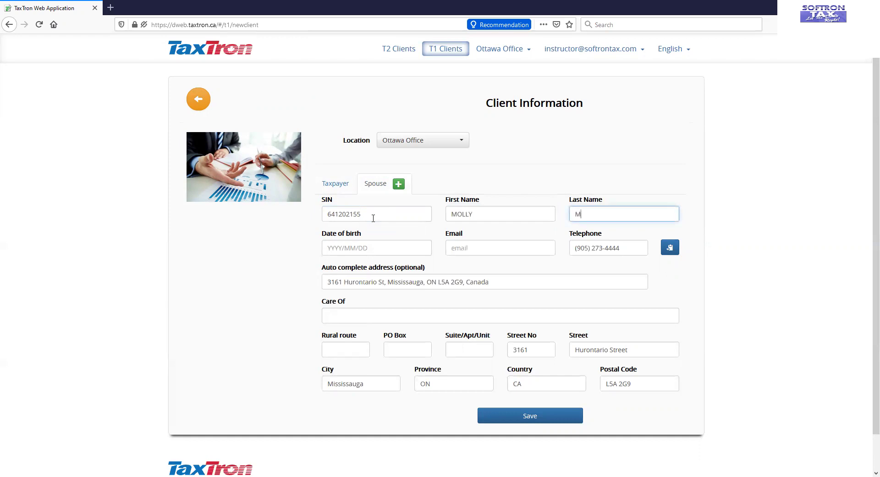
left_click(384, 249)
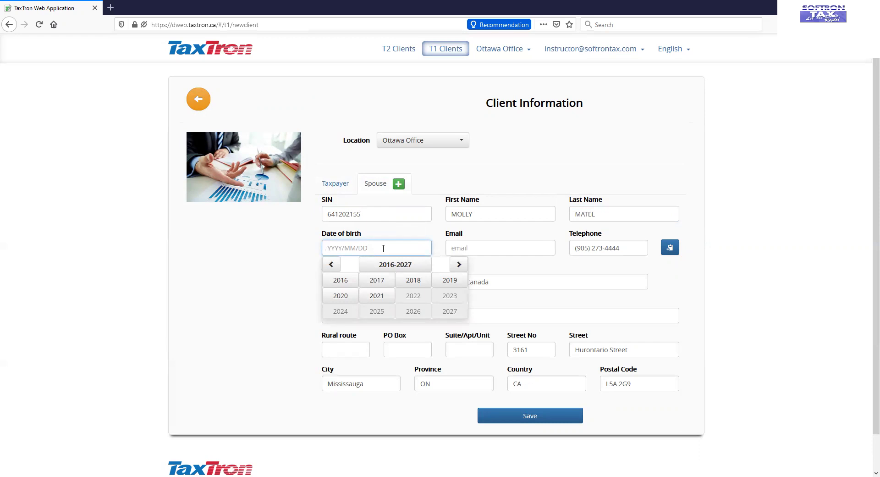
type("1990")
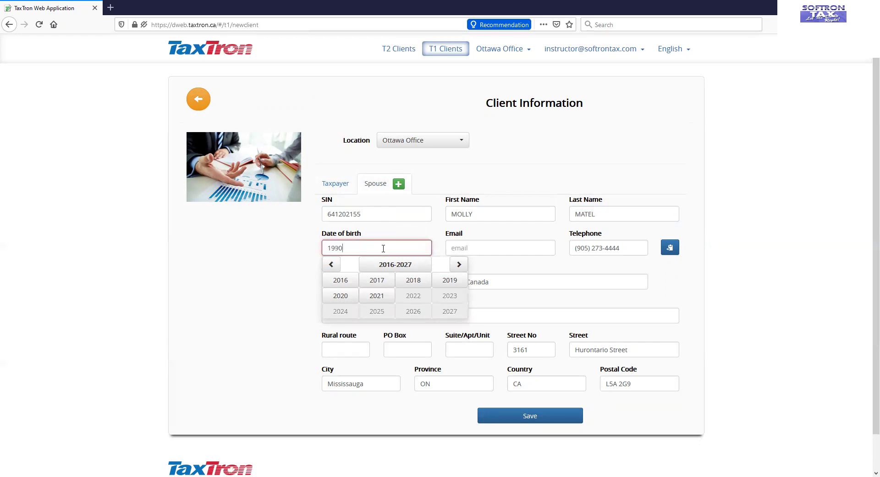
type("/10/31")
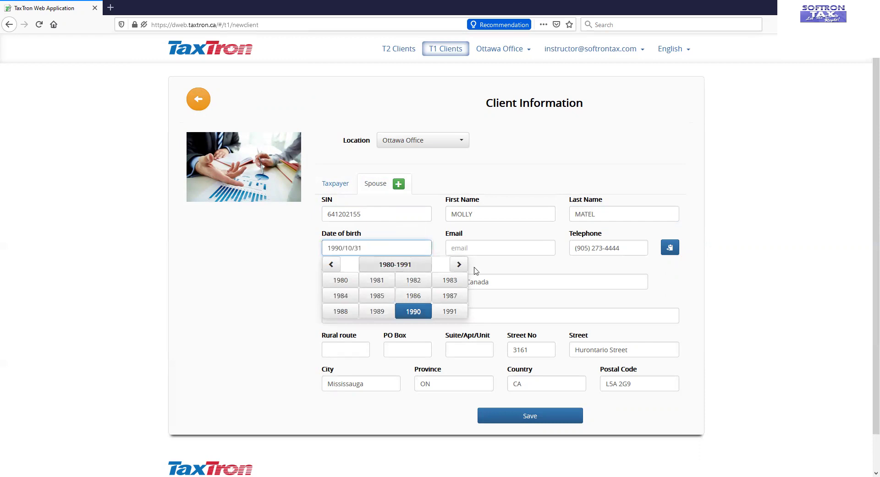
left_click(481, 249)
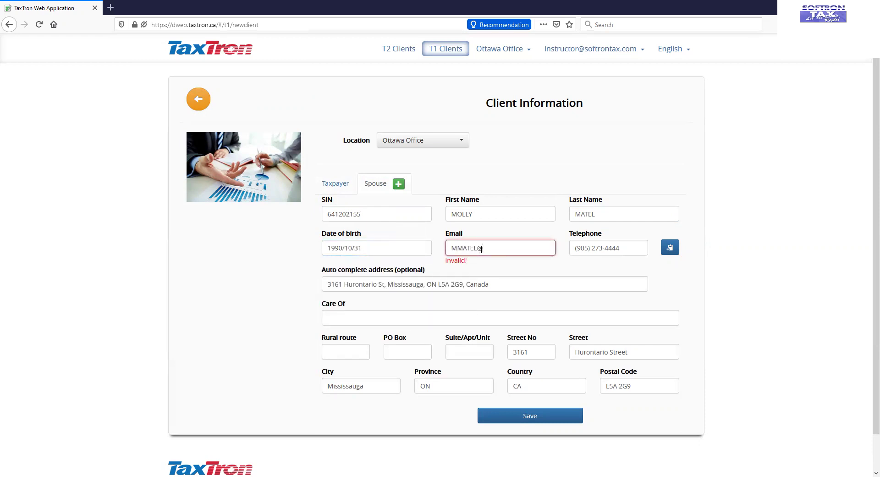
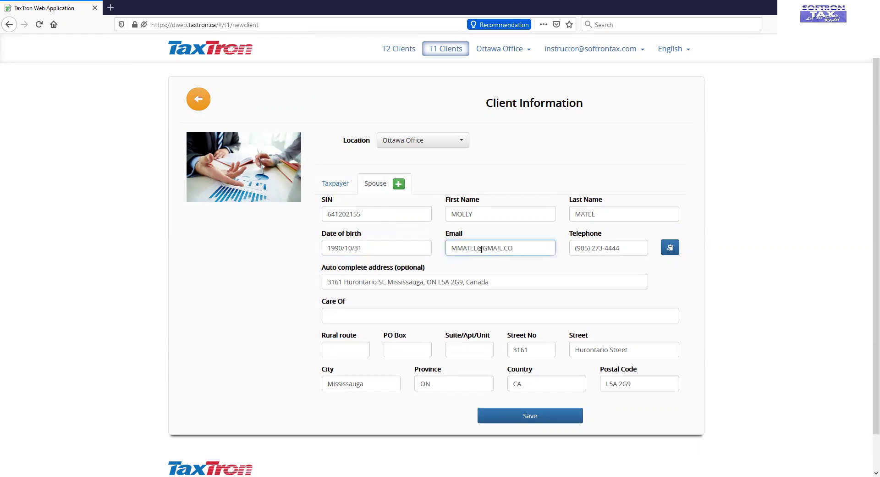
left_click(784, 356)
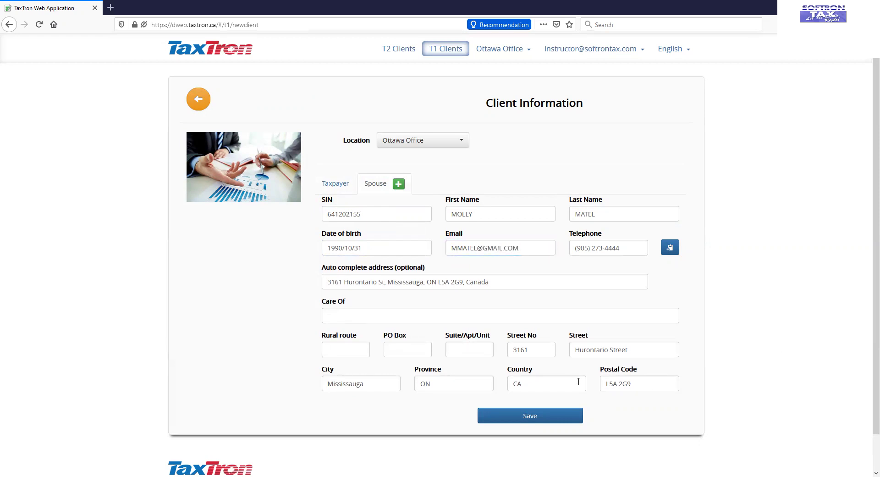
Step: Save the client and spouse, then create a 2020 Ontario return for them
left_click(552, 417)
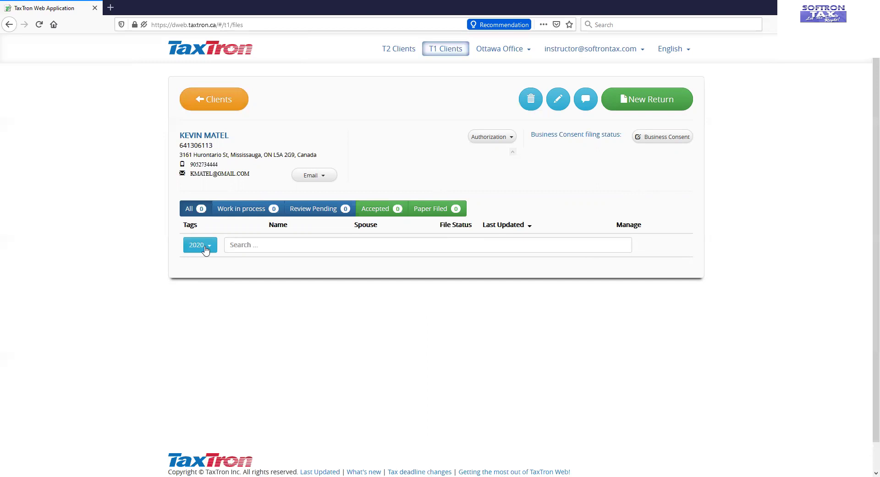
left_click(660, 106)
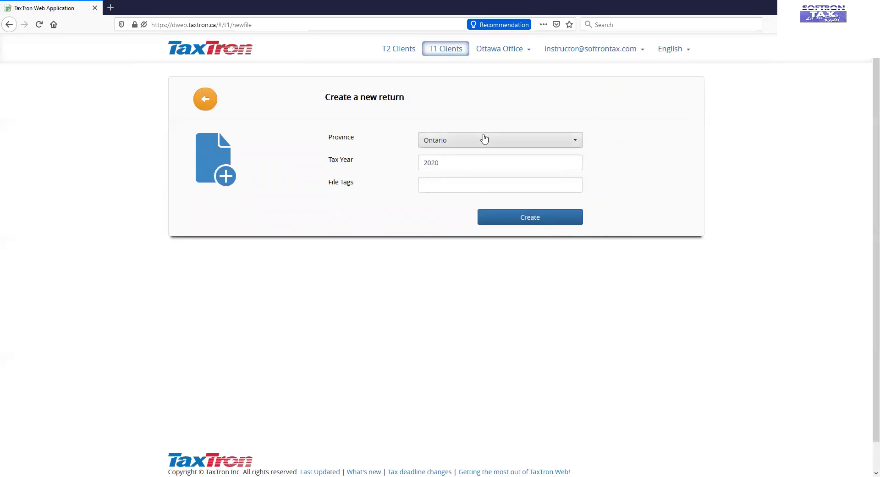
left_click(544, 223)
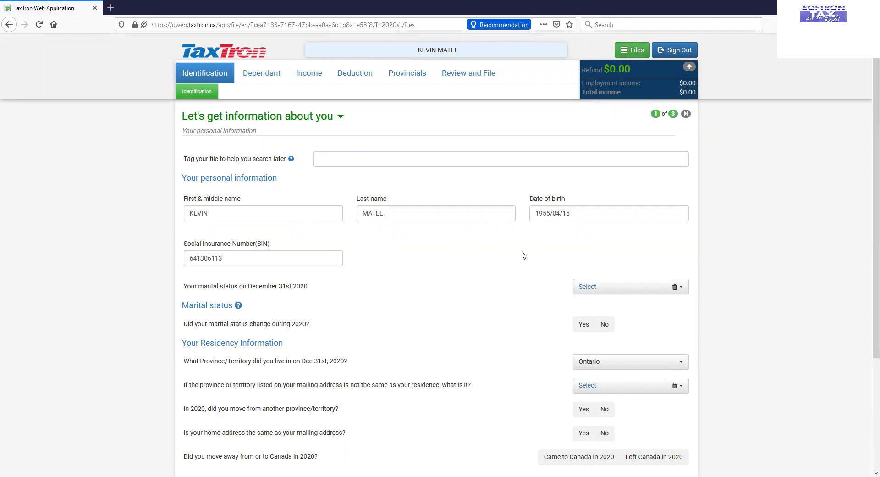
Step: Mark the taxpayer Married with no 2020 change, filing jointly, home address matching mailing address
scroll(523, 256, "down", 1)
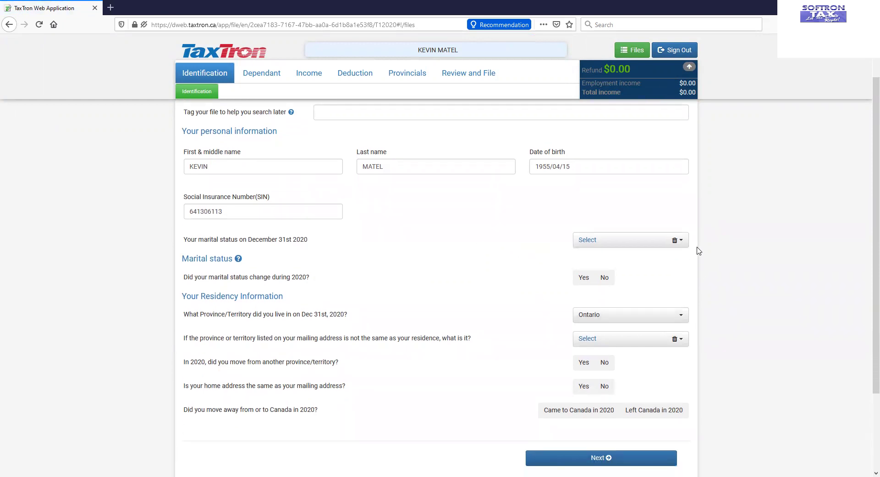
left_click(678, 240)
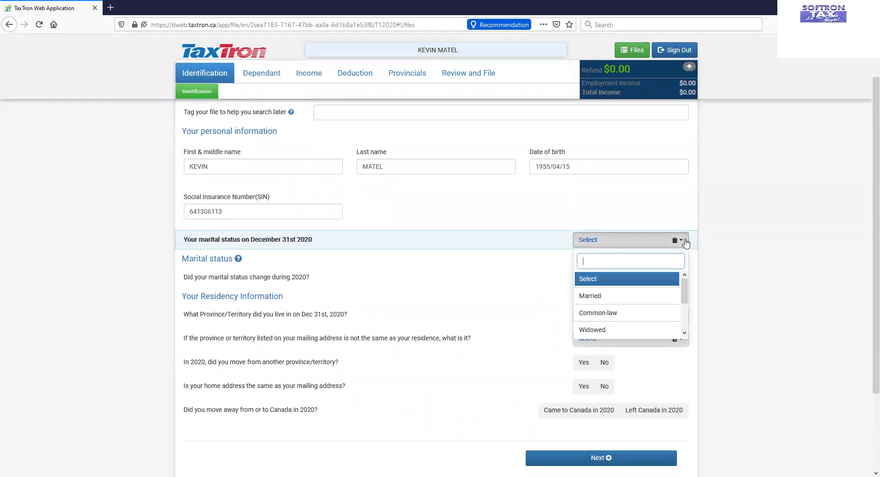
left_click(626, 297)
scroll(365, 259, "down", 1)
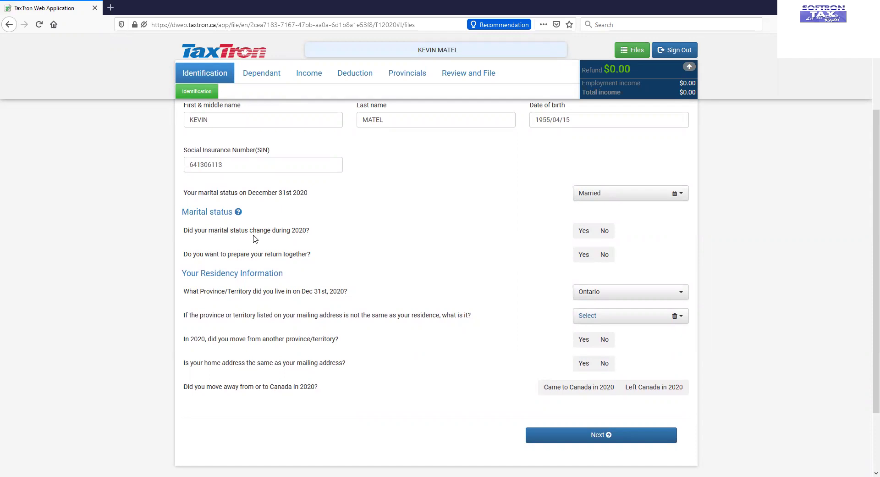
left_click(607, 231)
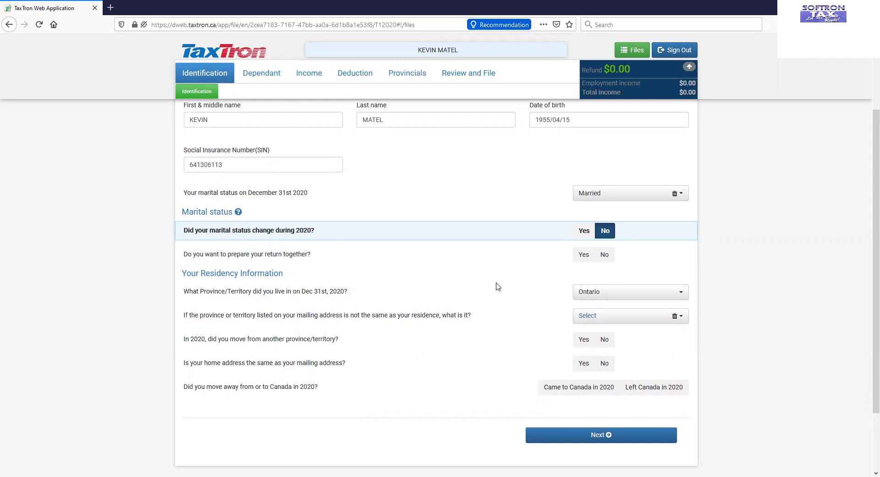
scroll(501, 291, "up", 1)
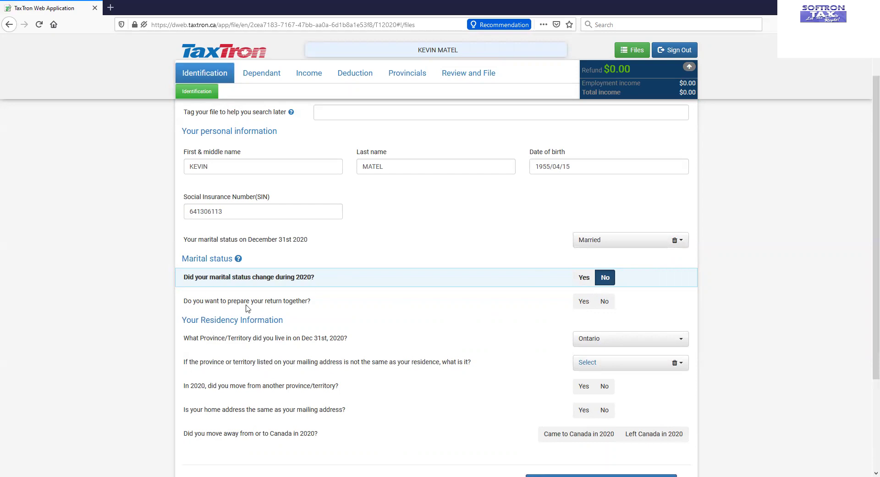
left_click(584, 303)
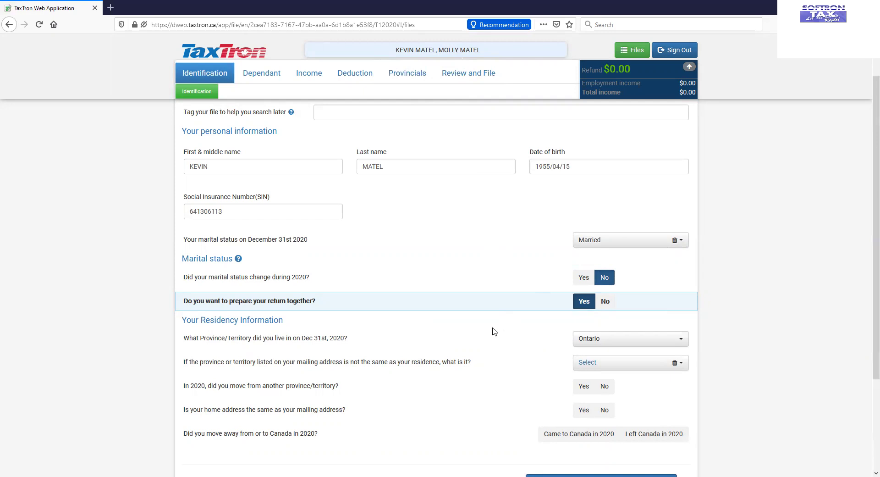
scroll(498, 323, "down", 2)
left_click(584, 320)
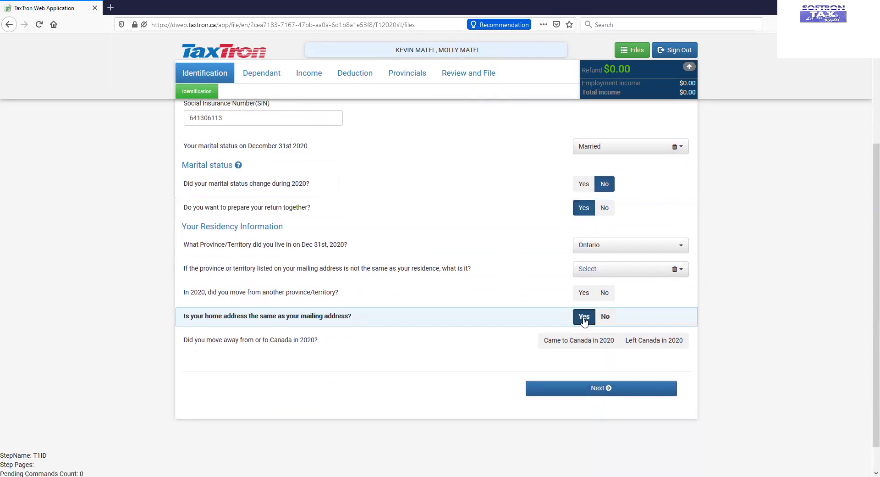
Step: Answer No to address change and foreign property, Yes to citizenship and Elections Canada consent
left_click(583, 395)
scroll(507, 274, "down", 1)
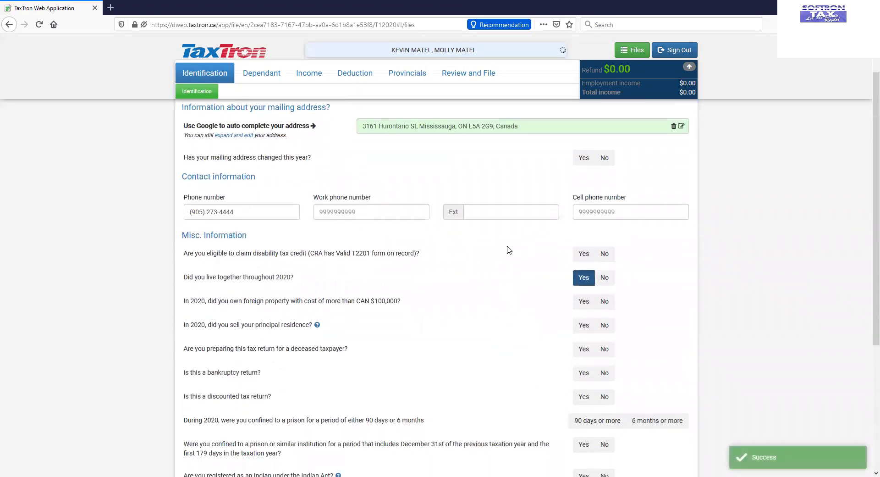
left_click(604, 158)
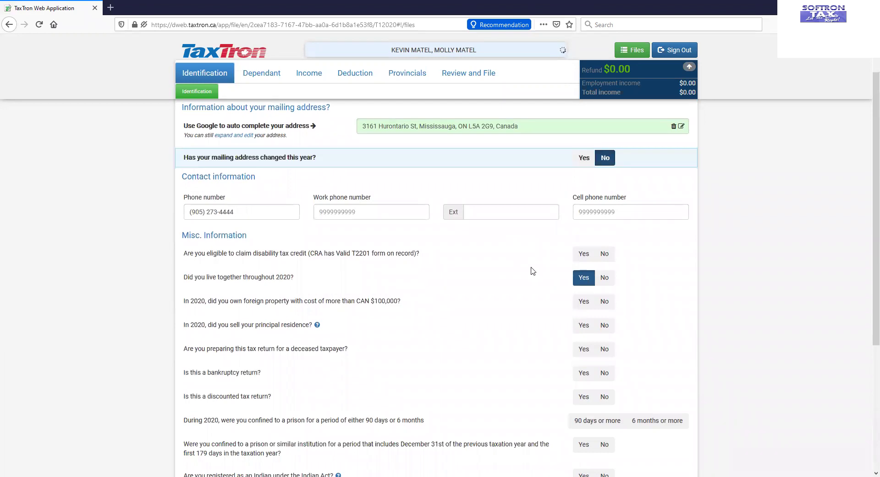
scroll(533, 274, "down", 1)
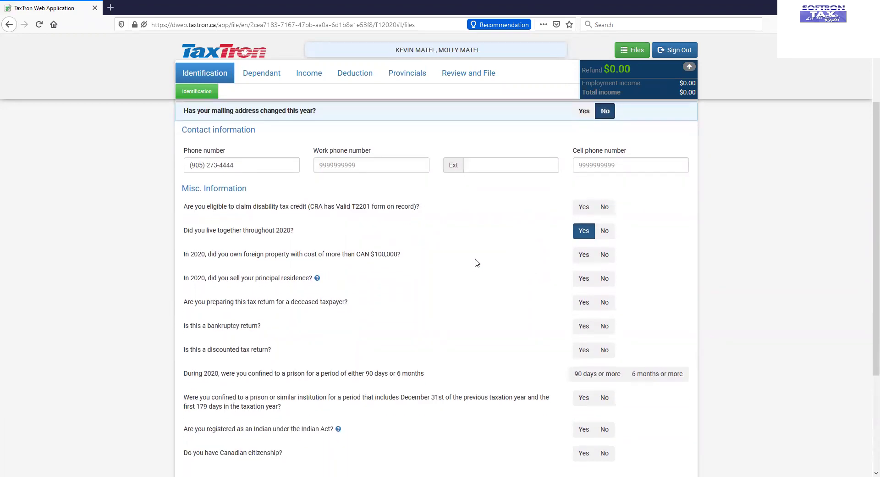
left_click(605, 255)
scroll(469, 297, "down", 3)
left_click(583, 313)
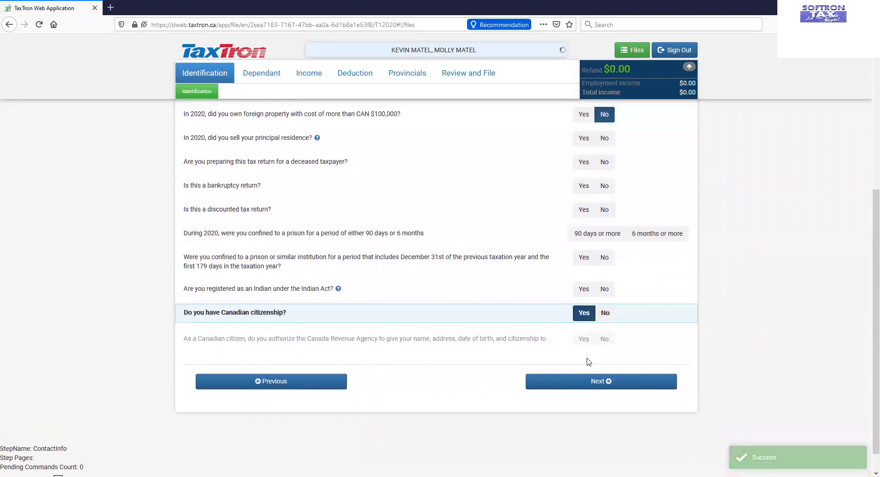
left_click(583, 342)
left_click(561, 402)
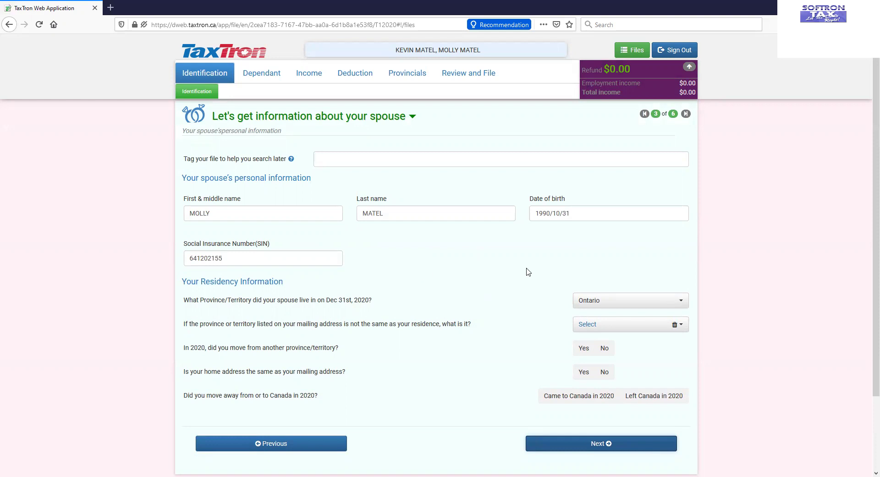
Step: For the spouse, answer same home address, no address change, no foreign property, citizen with consent
scroll(526, 270, "down", 3)
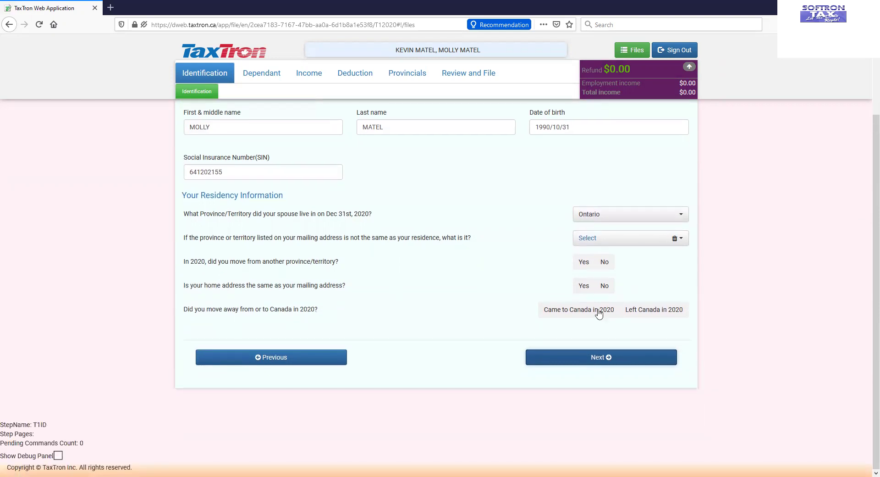
left_click(581, 287)
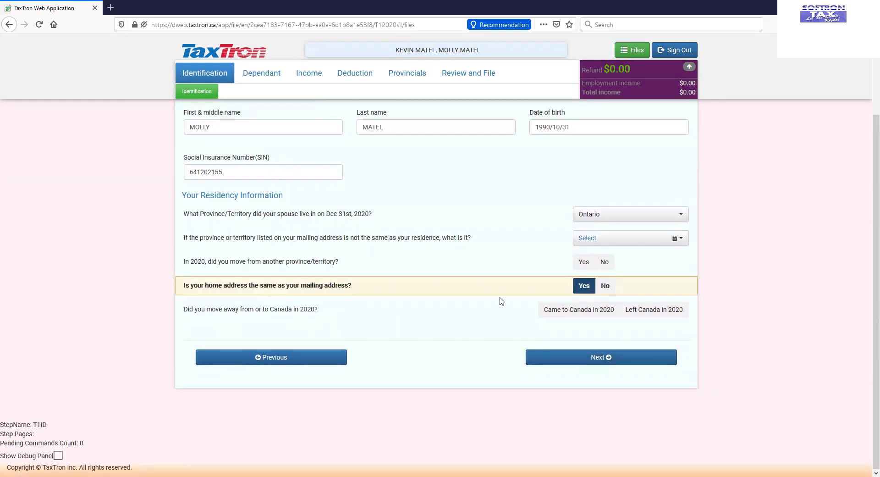
left_click(576, 362)
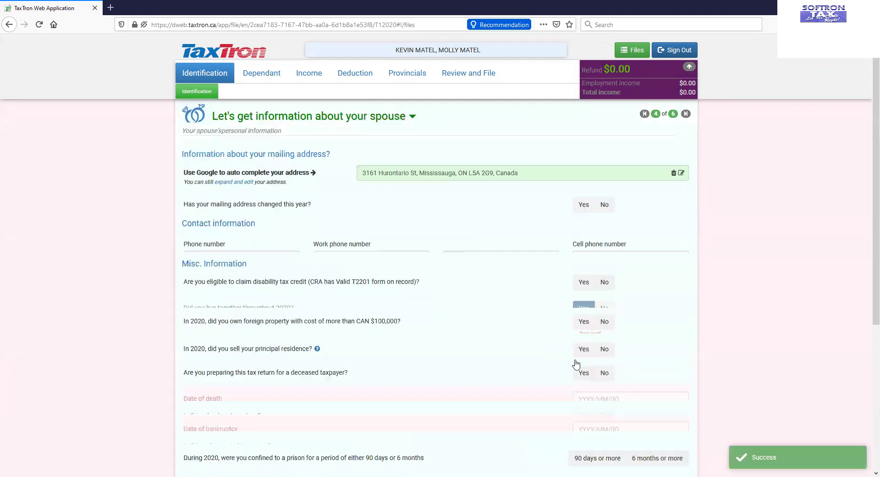
left_click(604, 204)
scroll(576, 273, "down", 3)
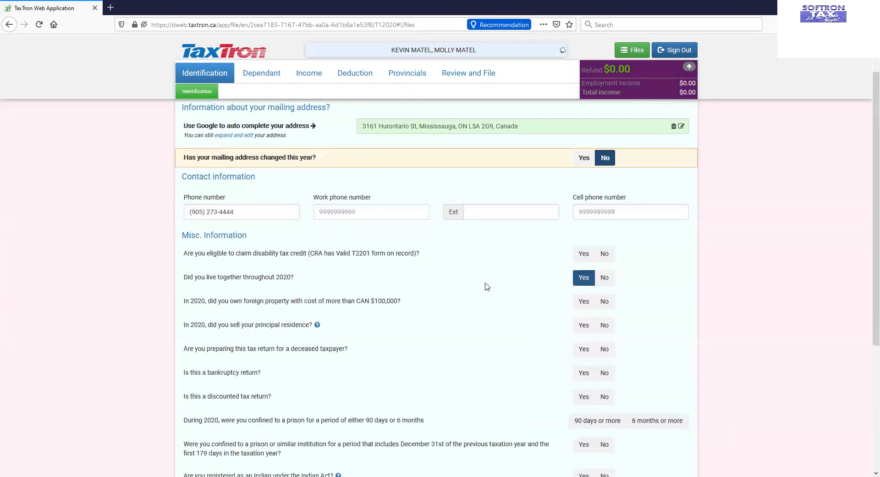
left_click(610, 209)
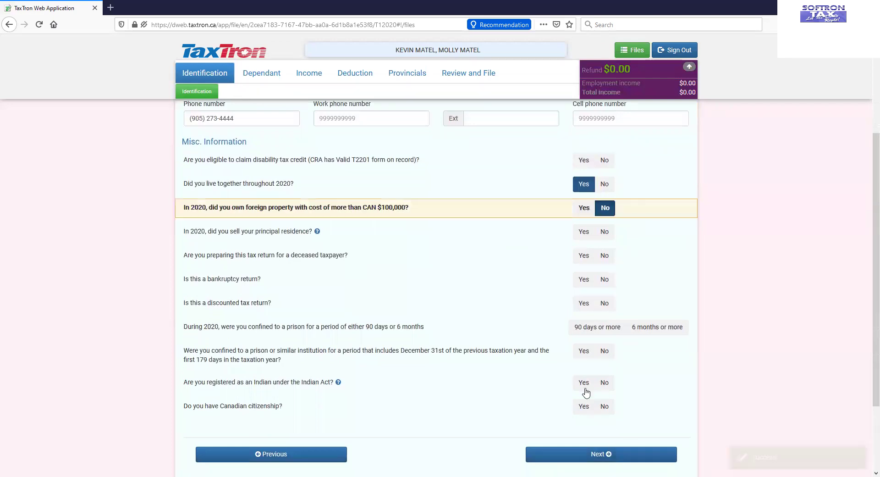
left_click(581, 413)
left_click(581, 432)
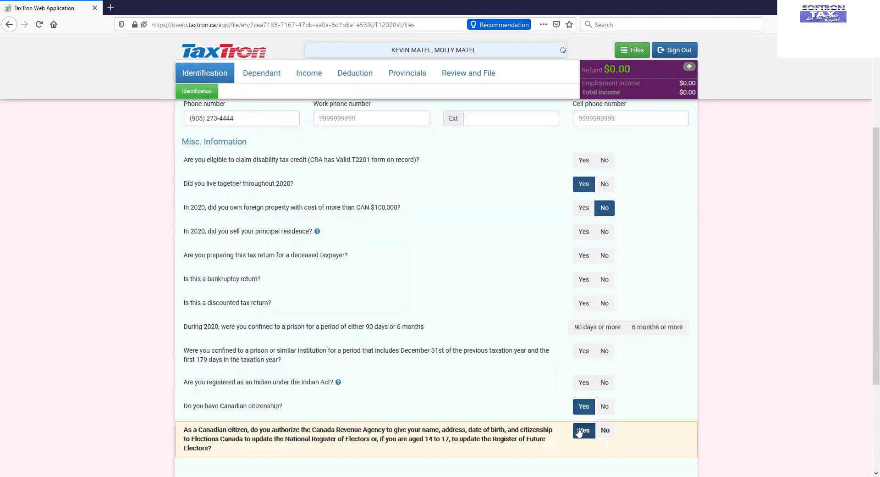
scroll(488, 370, "down", 3)
scroll(502, 371, "up", 3)
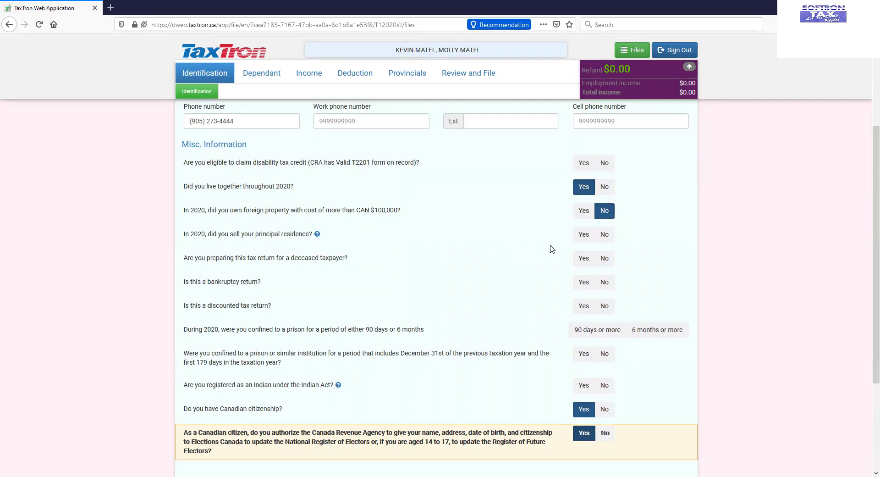
scroll(550, 256, "down", 3)
Step: Skip auto-fill and answer Yes to supporting a dependant, reaching the dependant form
left_click(591, 359)
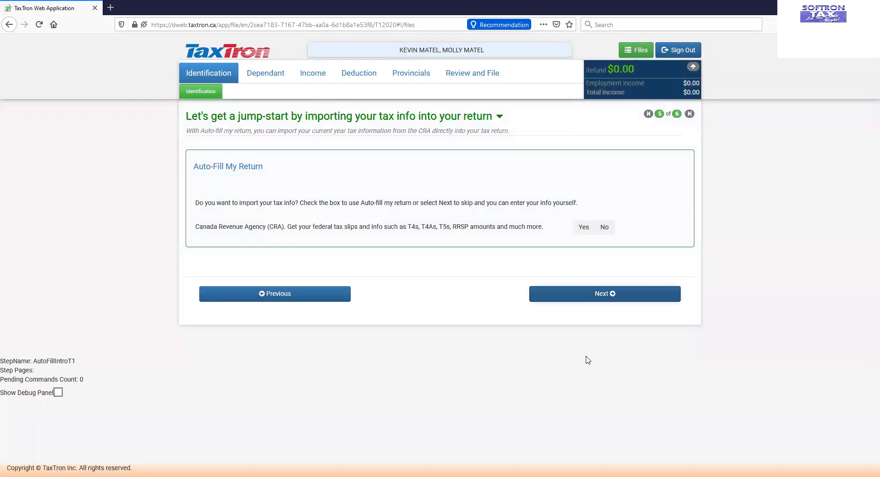
left_click(554, 298)
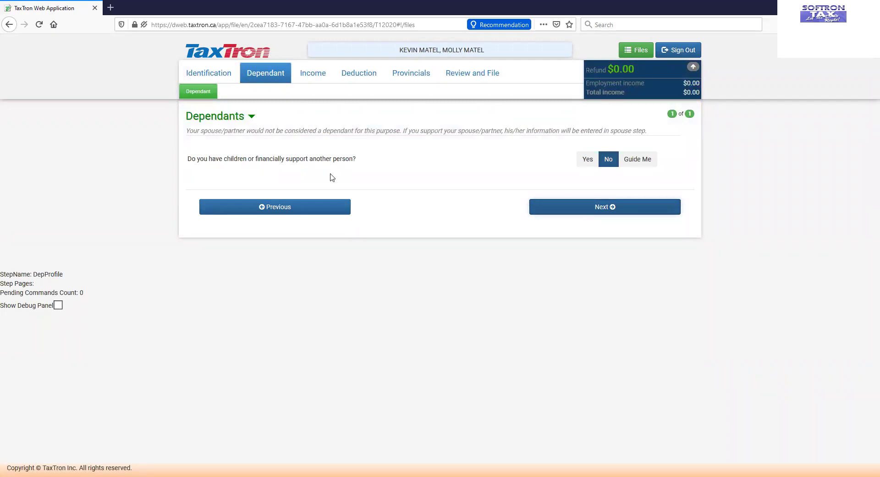
left_click(579, 163)
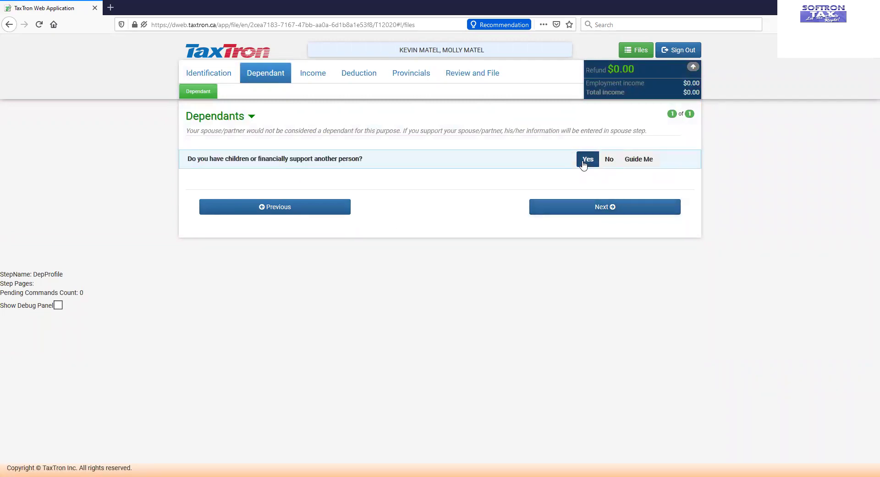
left_click(576, 214)
left_click(330, 202)
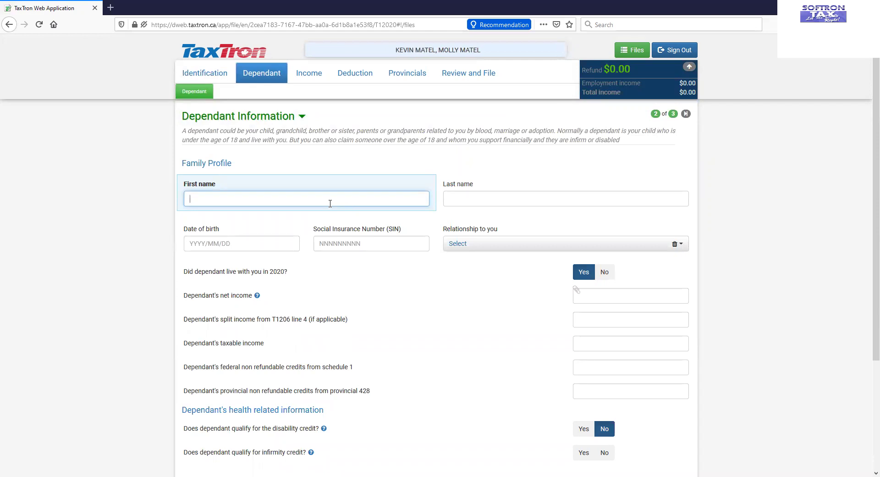
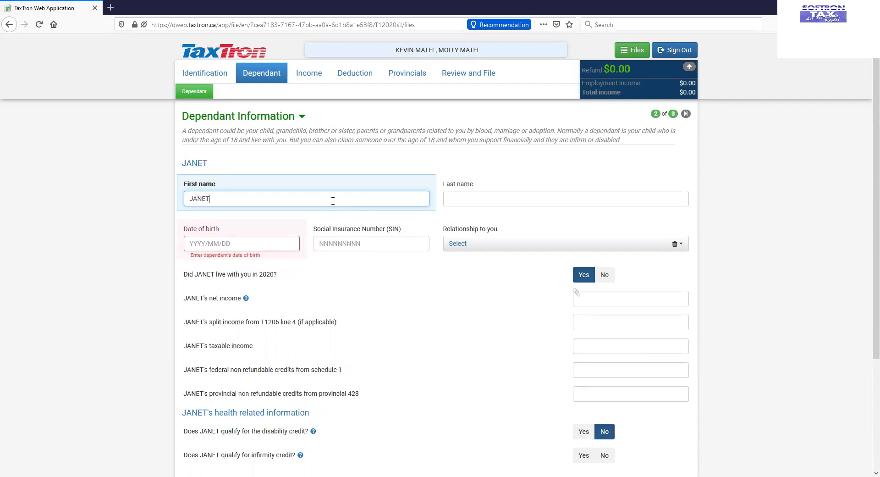
Step: Enter the first dependant's name, 1950/05/05 birth date and SIN
key("Tab")
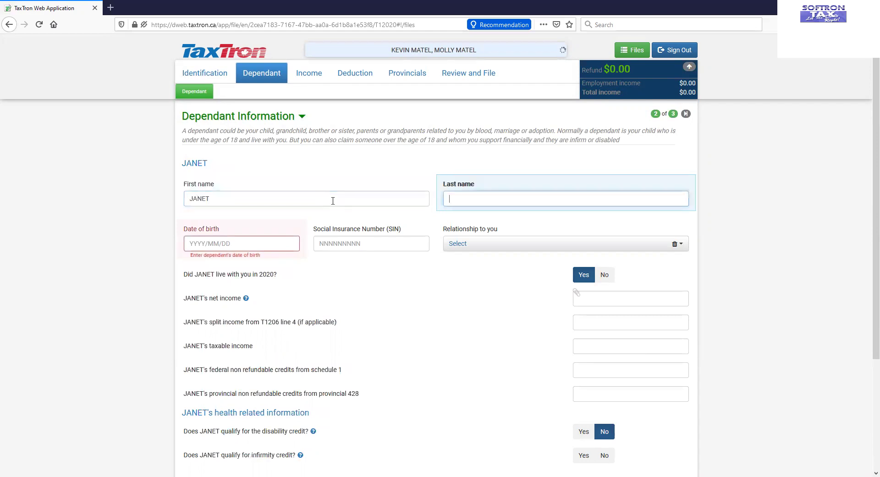
key("Tab")
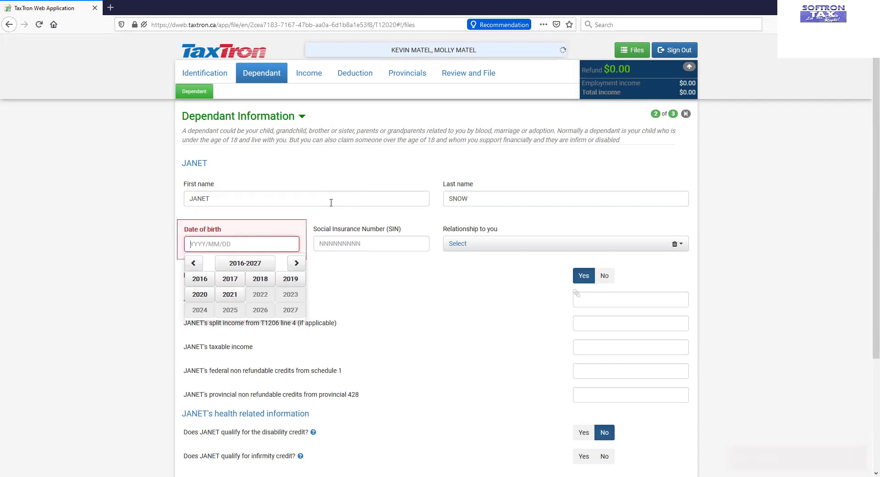
type("195")
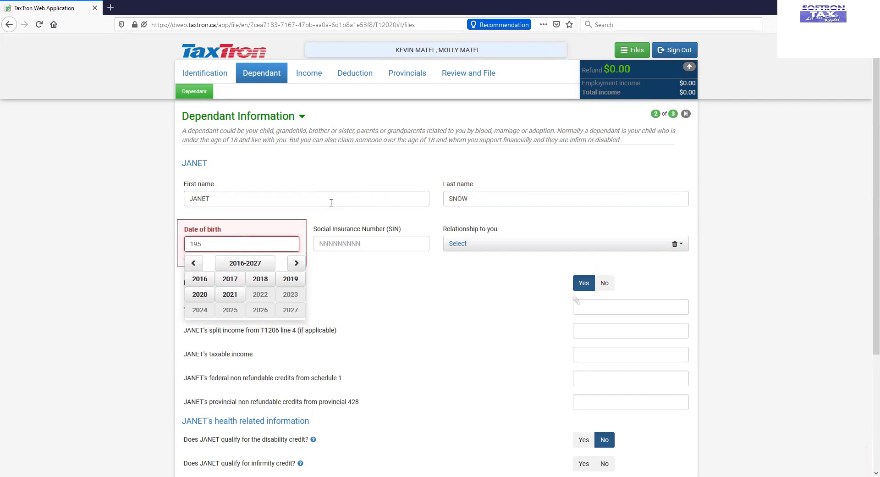
type("0/05/05")
left_click(352, 241)
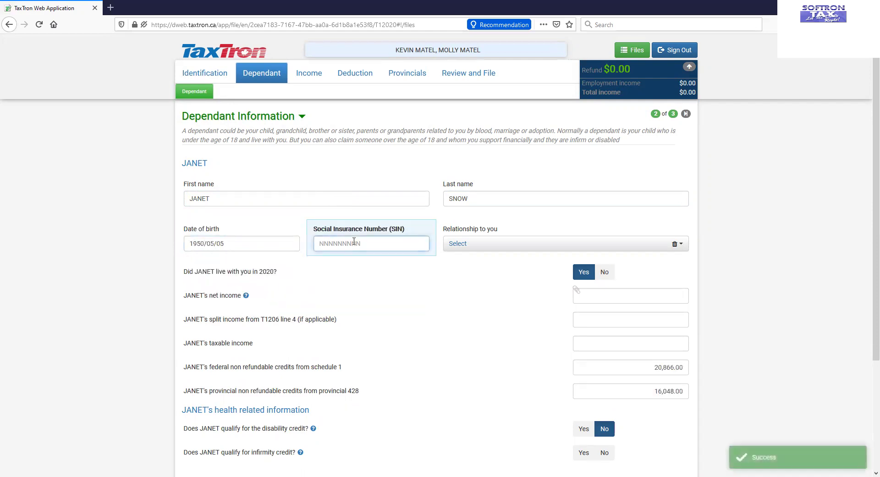
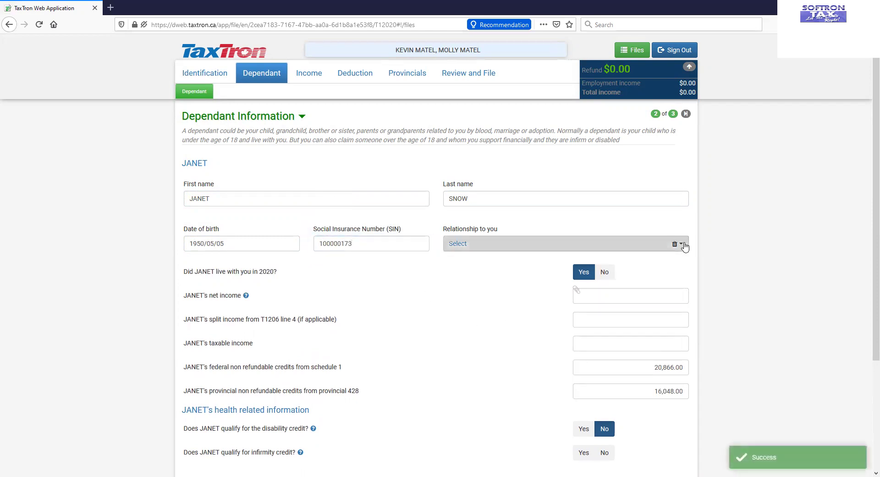
Step: Set the dependant's relationship to Mother and net income to 0.00
left_click(683, 244)
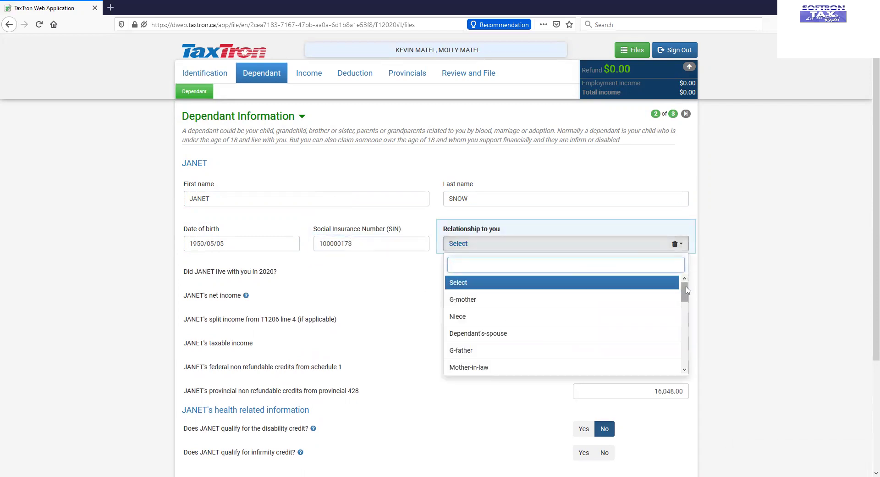
left_click_drag(684, 292, 673, 358)
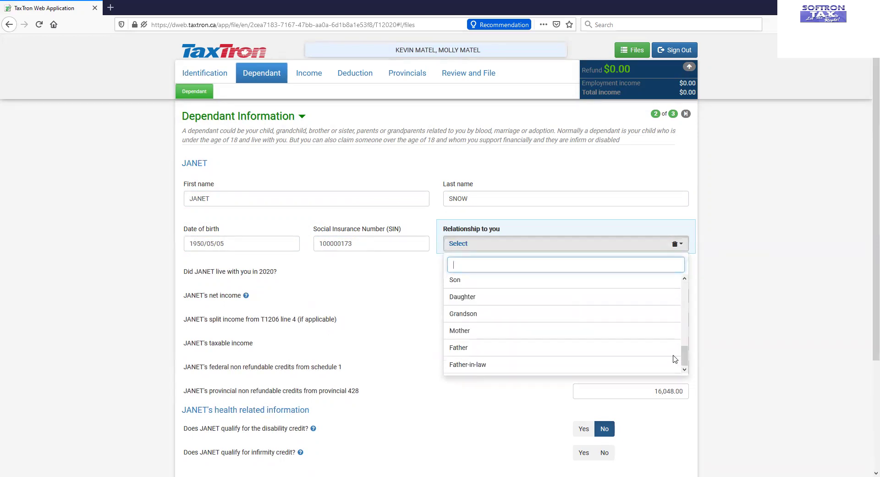
left_click(646, 330)
scroll(727, 279, "down", 1)
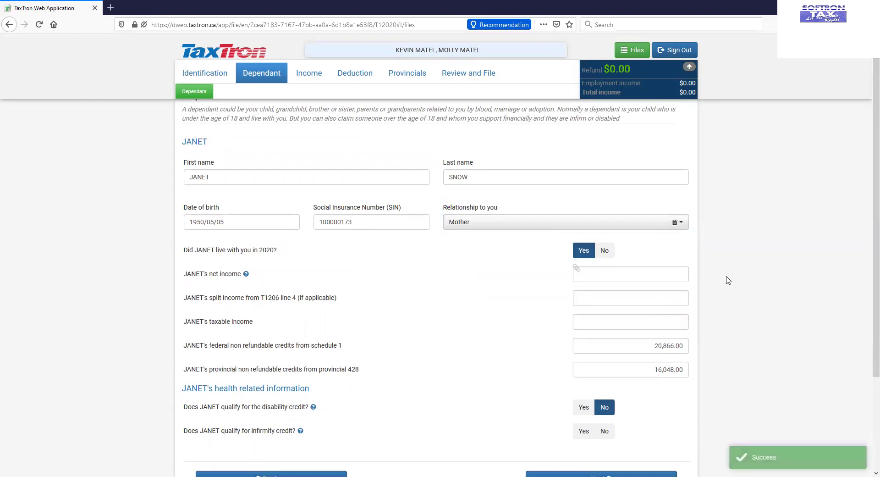
left_click(639, 252)
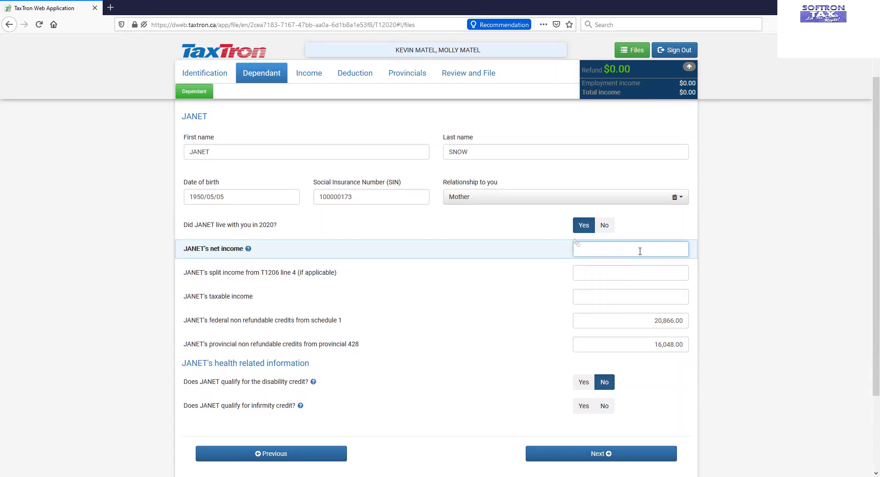
type("0")
left_click(735, 285)
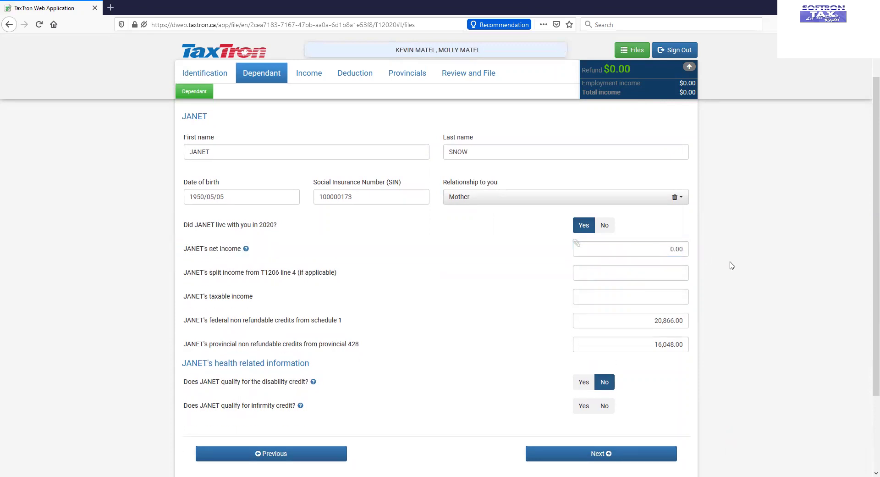
scroll(731, 266, "up", 2)
scroll(731, 265, "down", 3)
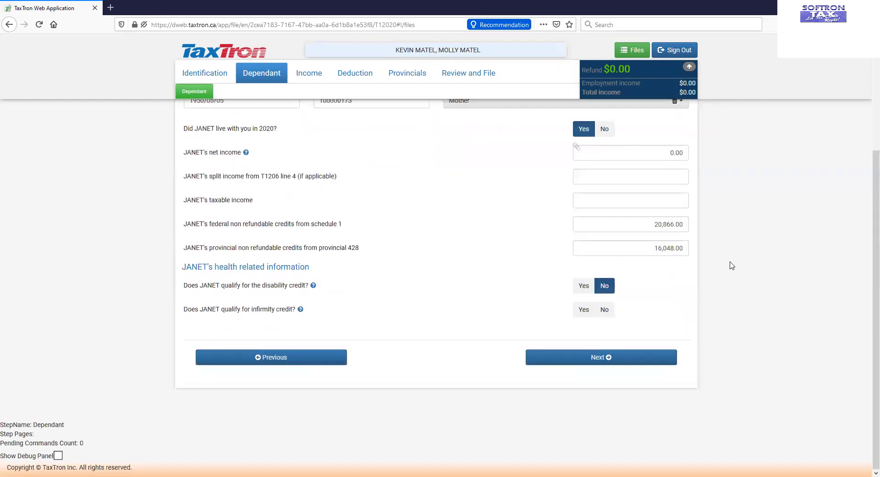
Step: From the dependant summary, add a second dependant with name, 1950/06/01 birth date and SIN
left_click(566, 361)
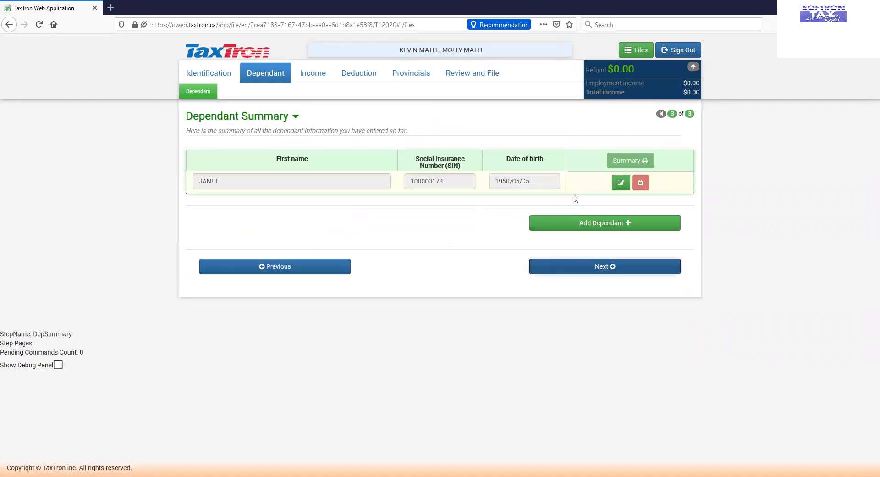
left_click(617, 228)
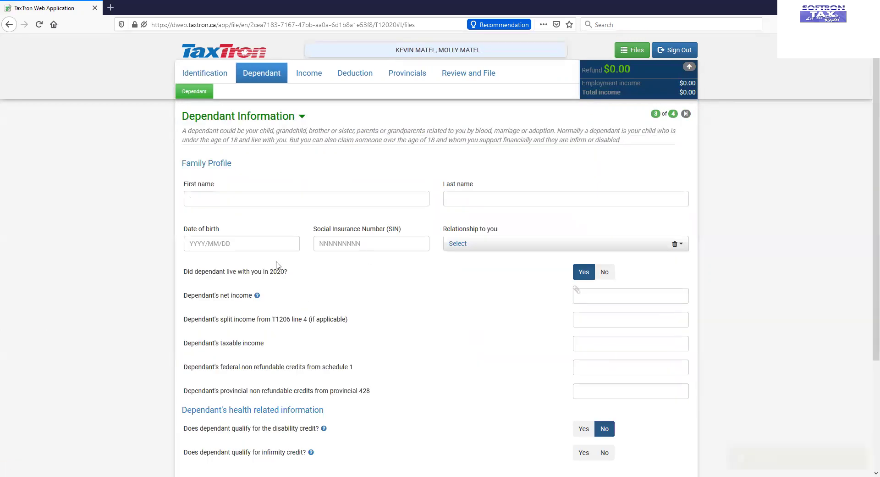
left_click(234, 200)
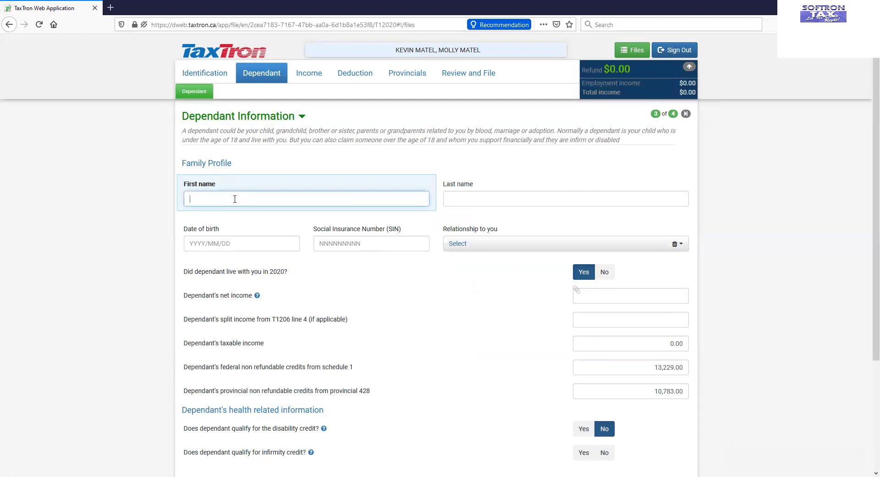
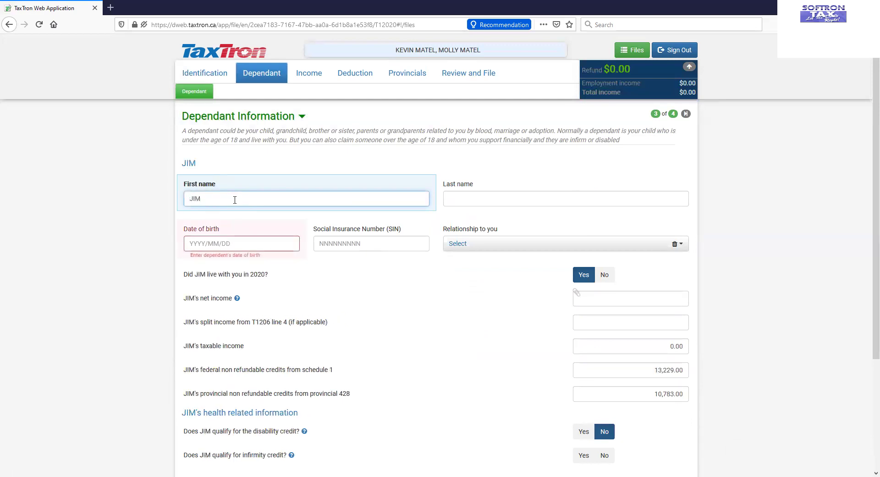
key("Tab")
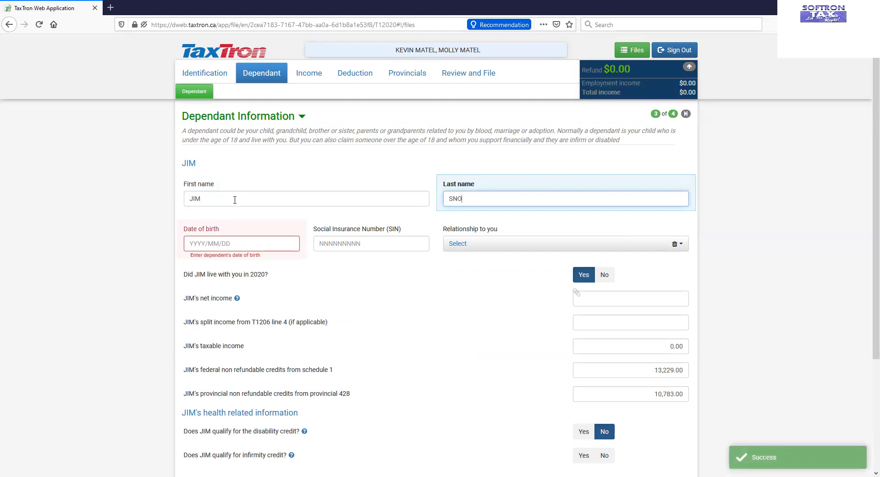
left_click(200, 242)
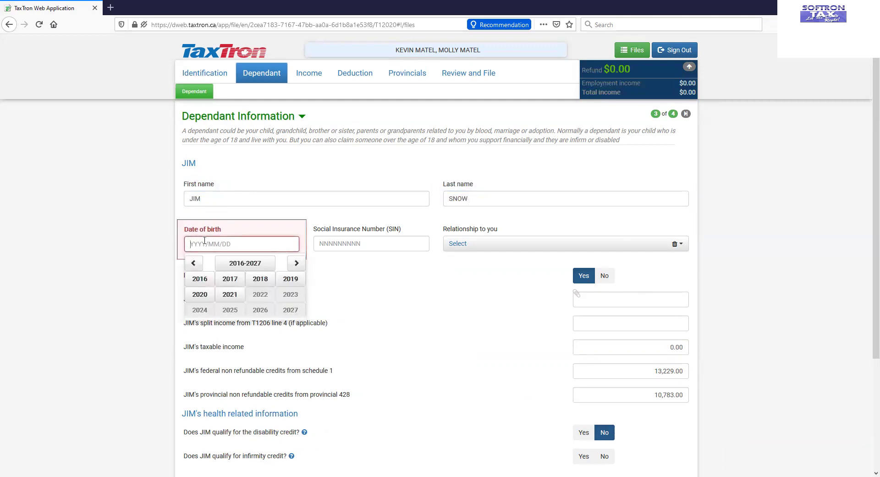
type("195")
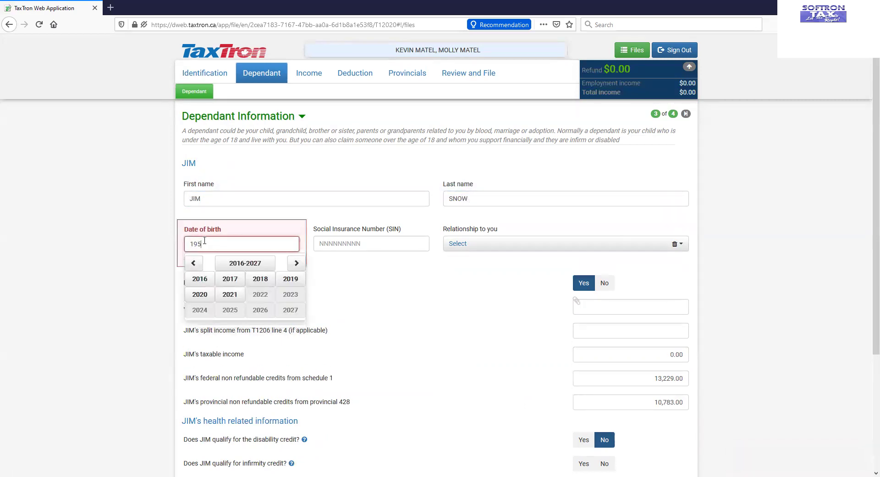
type("0/06/01")
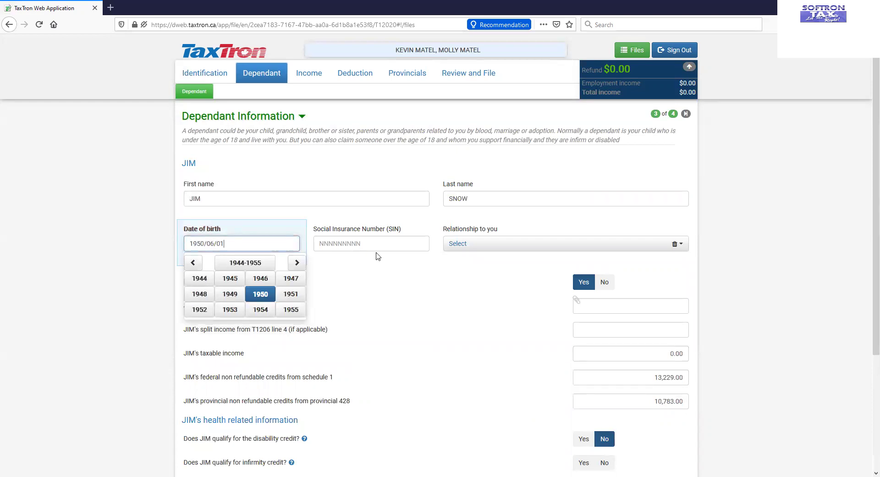
left_click(378, 242)
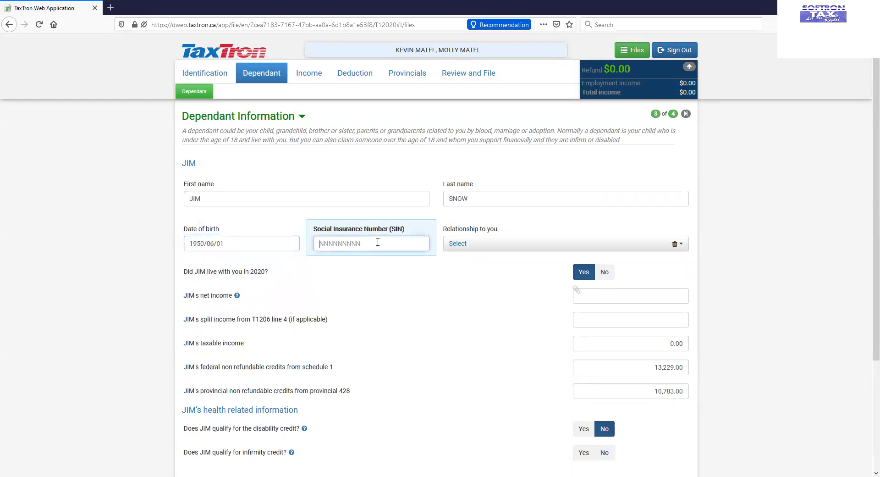
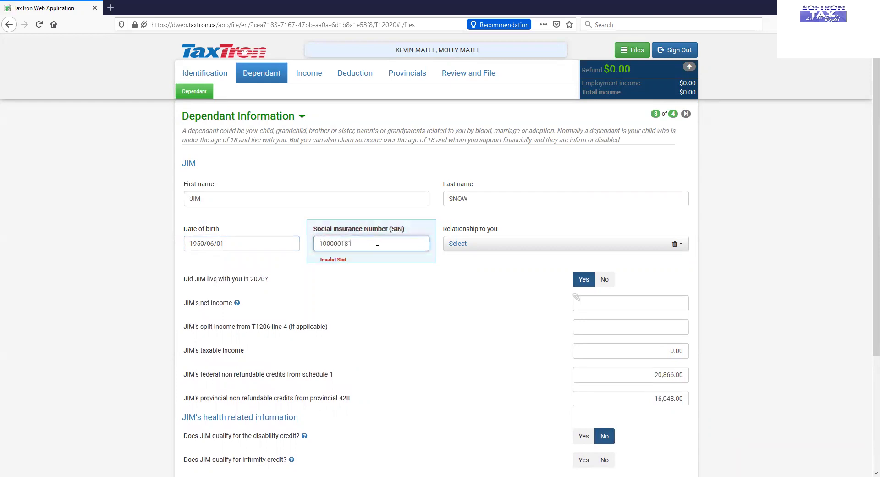
Step: Set the second dependant's relationship to Father with 0.00 net income and return to the summary
left_click(626, 244)
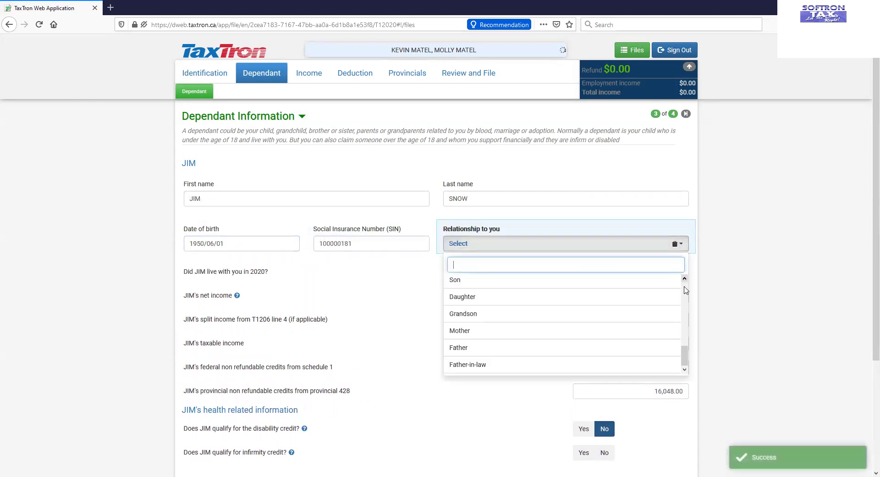
left_click(620, 347)
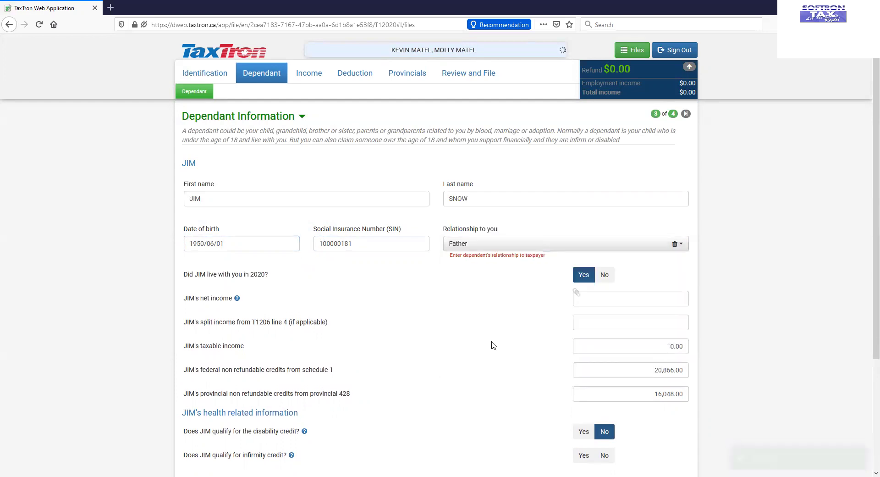
left_click(631, 294)
type("0")
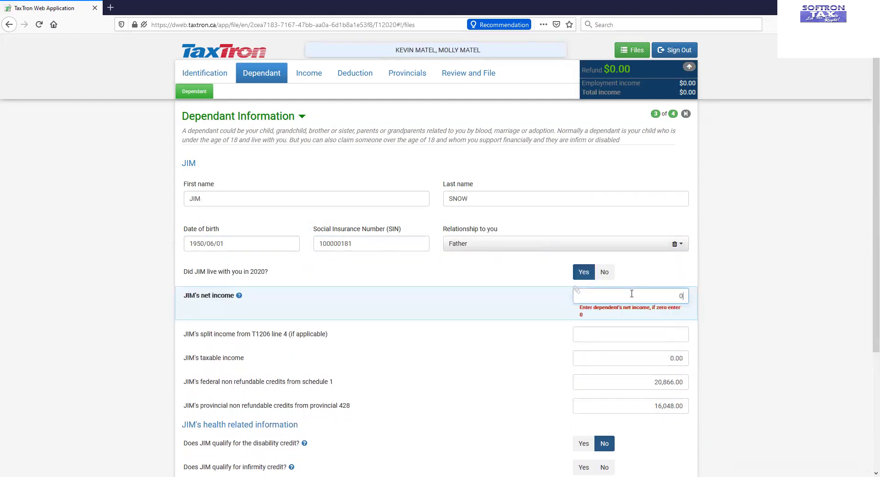
left_click(530, 351)
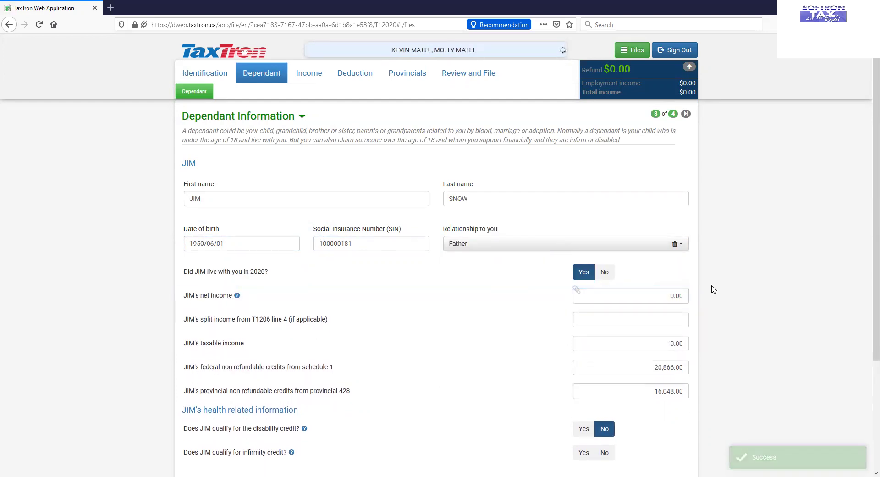
scroll(732, 262, "down", 3)
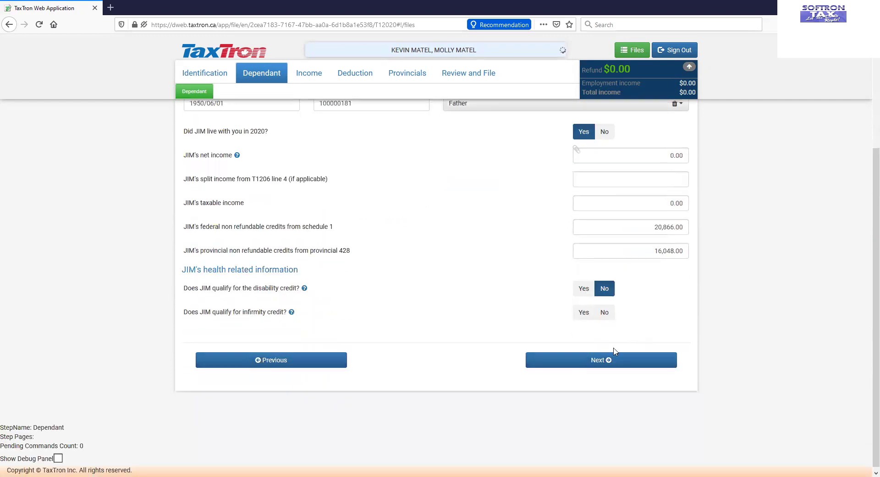
left_click(599, 361)
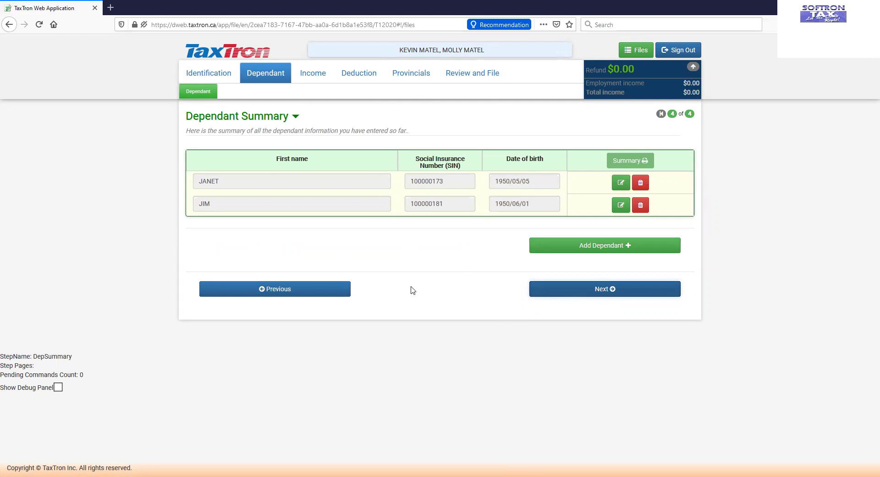
Step: Record that the taxpayer worked in 2020 and received a T4 slip
left_click(591, 293)
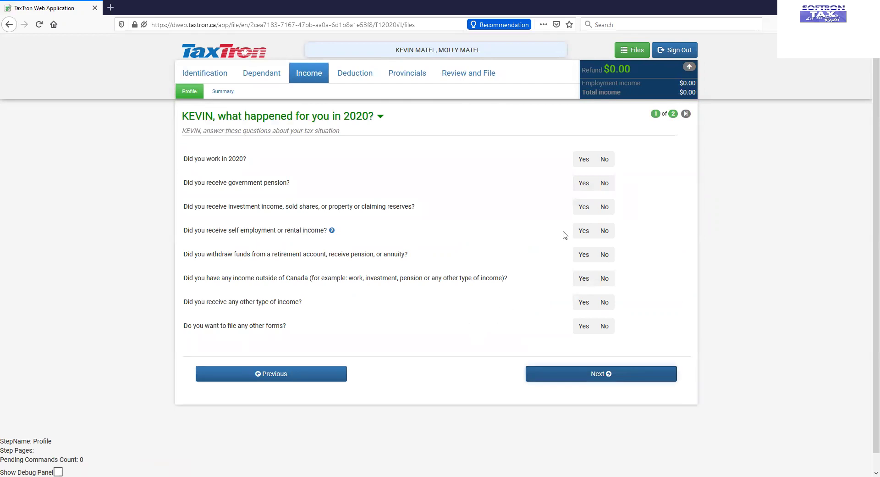
left_click(583, 162)
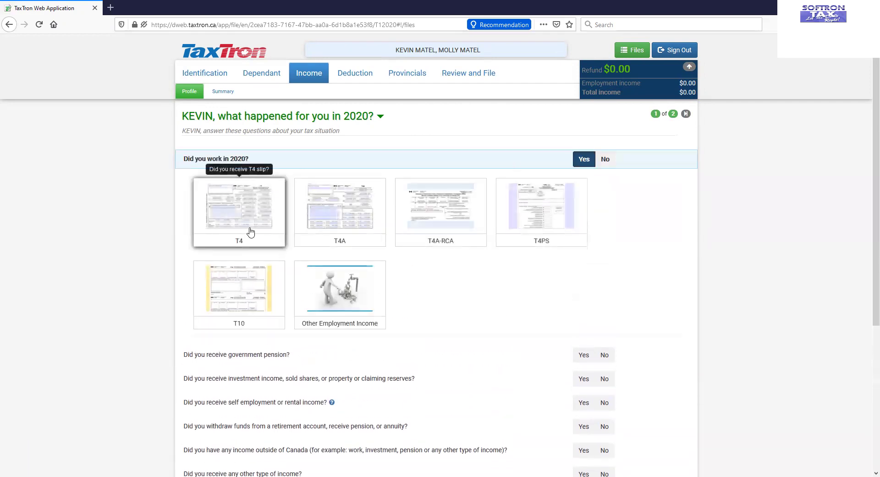
left_click(249, 231)
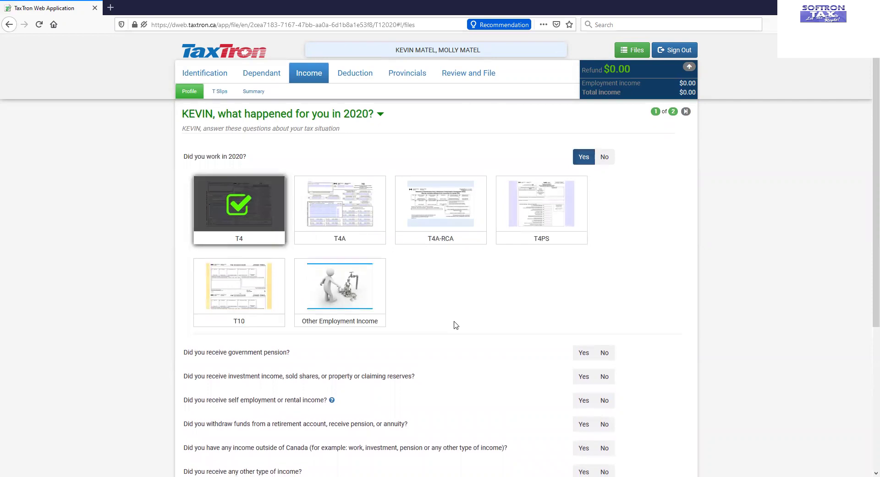
scroll(458, 330, "down", 4)
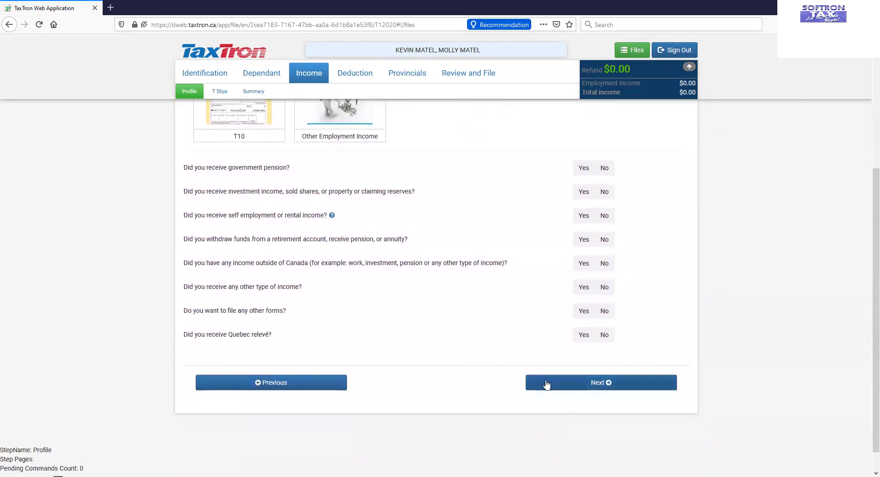
left_click(584, 384)
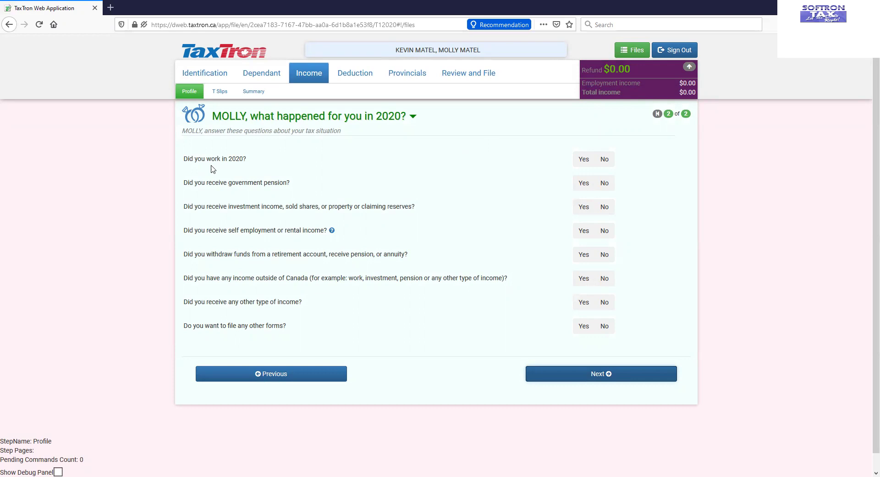
Step: Record that the spouse worked in 2020 and received a T4 slip
left_click(583, 159)
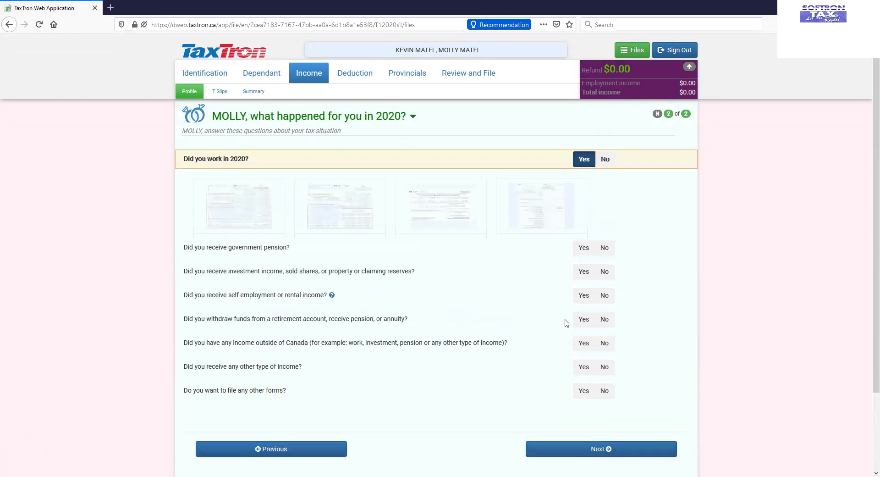
left_click(227, 224)
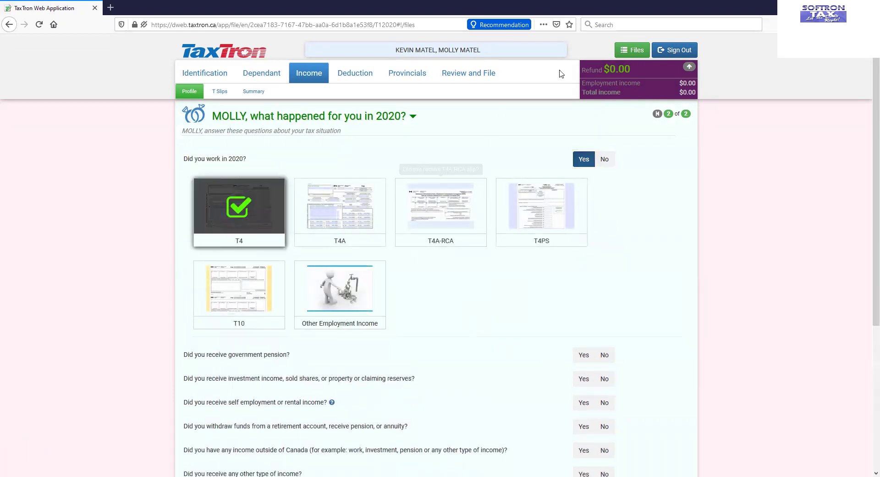
scroll(567, 369, "down", 4)
left_click(567, 382)
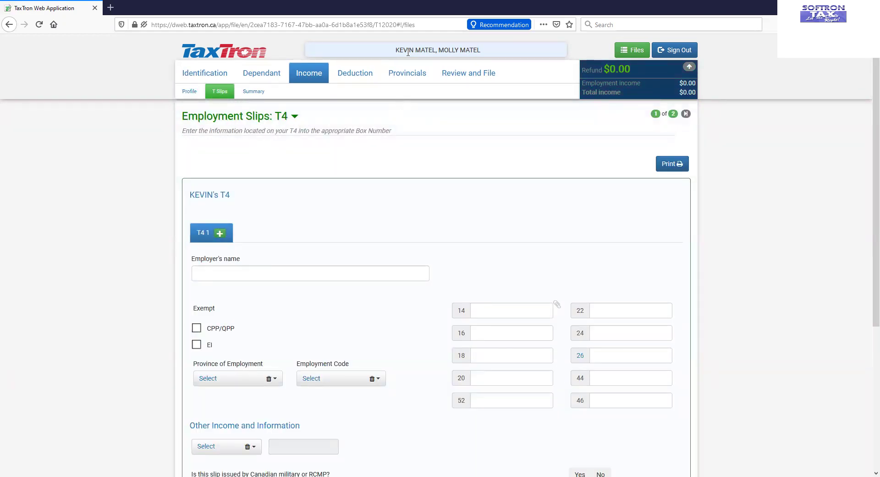
Step: Enter CRYSTAL MANUFACTURING as the employer with ON as the province of employment
left_click(284, 274)
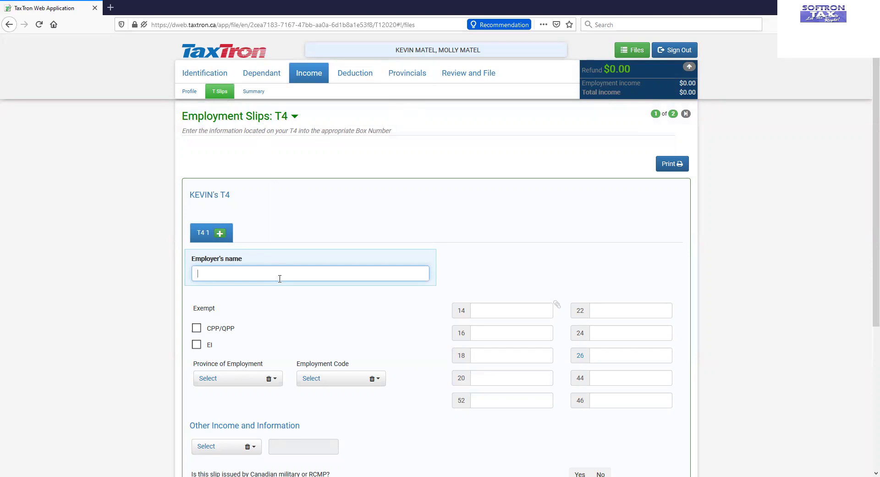
type("CRYSTAL MANUFACTURING")
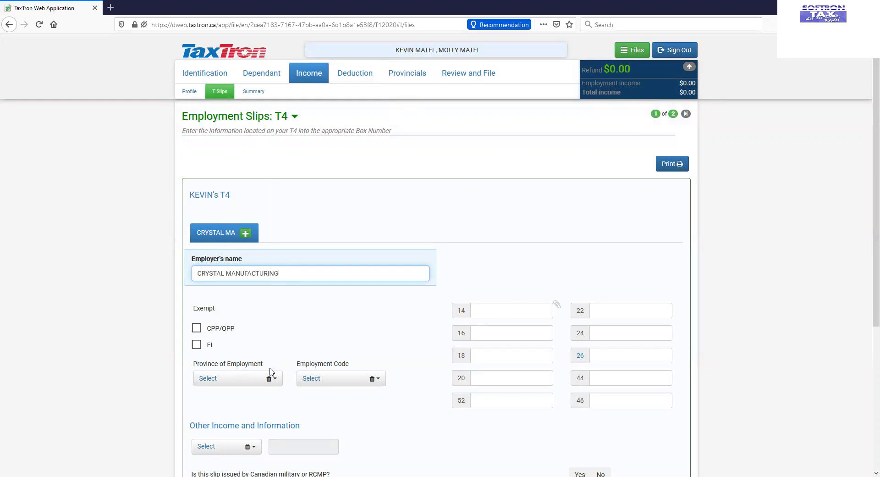
scroll(275, 348, "down", 2)
left_click(277, 286)
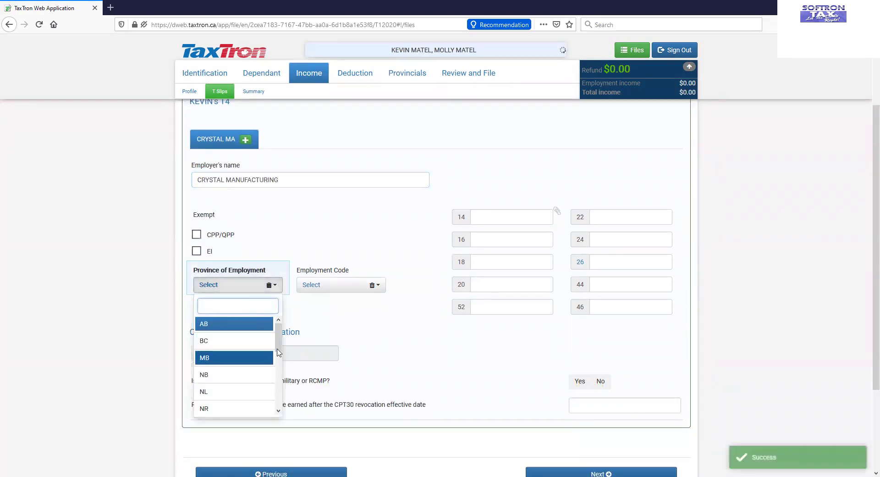
left_click_drag(277, 352, 277, 390)
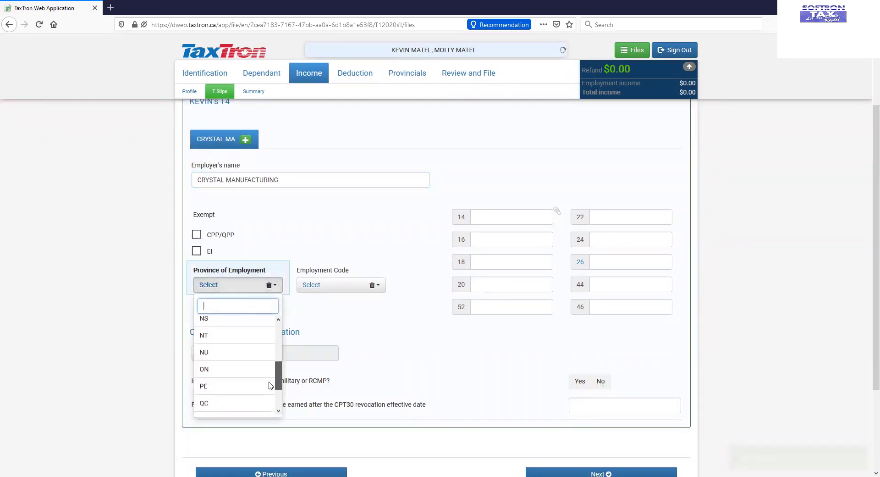
left_click(242, 370)
Step: Fill T4 boxes 14 (18,500), 16 (765), 18 (299.70), 22 (1953.27), 24 (18,500) and 26, then go to the spouse's T4
left_click(491, 218)
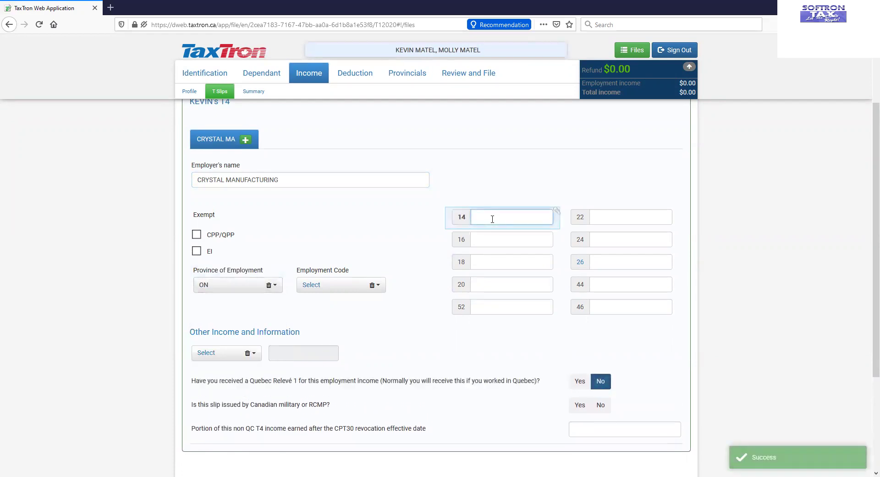
type("18500")
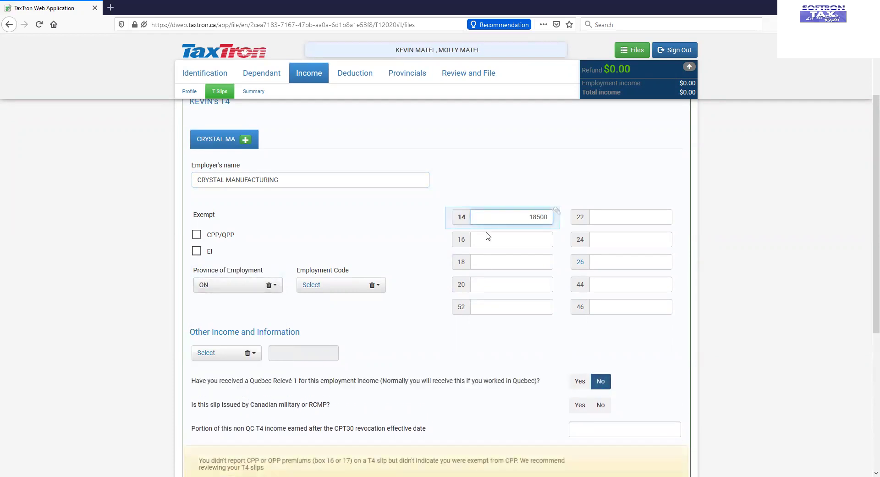
left_click(490, 238)
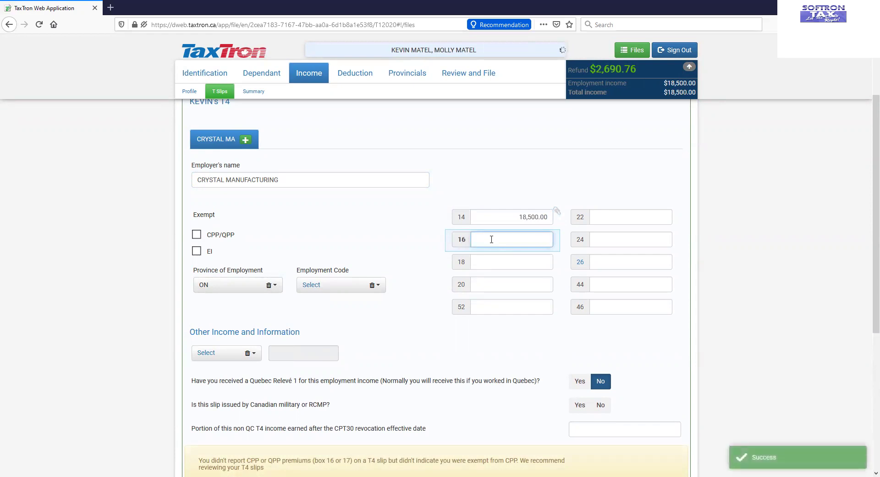
type("765")
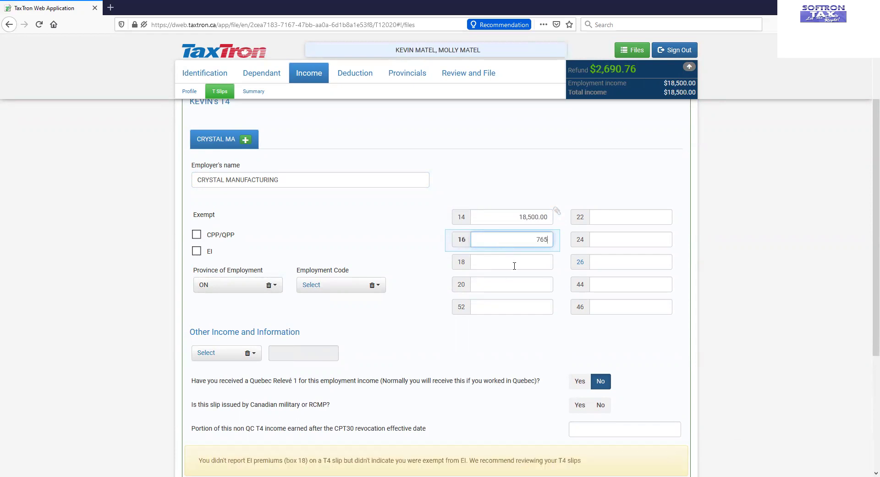
left_click(516, 265)
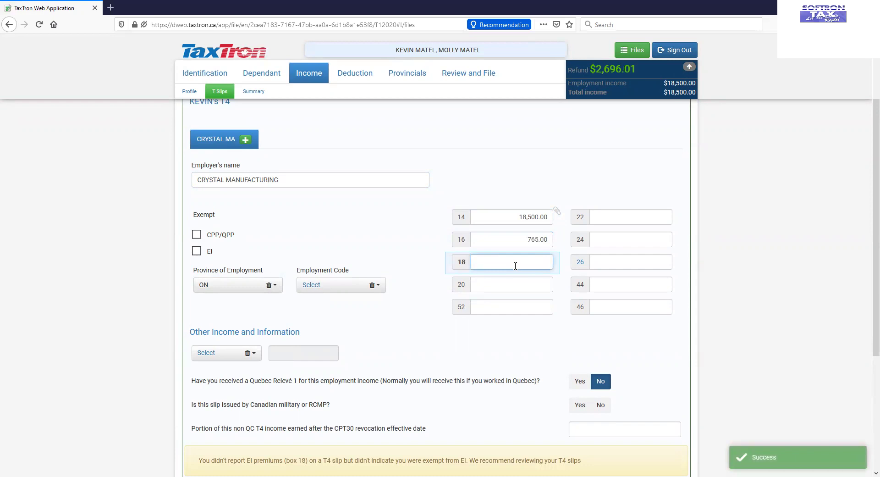
type("299.70")
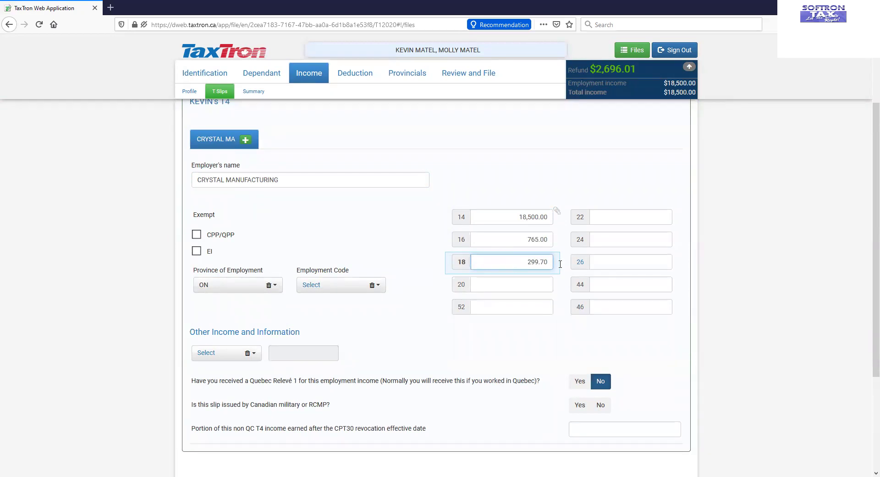
left_click(656, 214)
type("19")
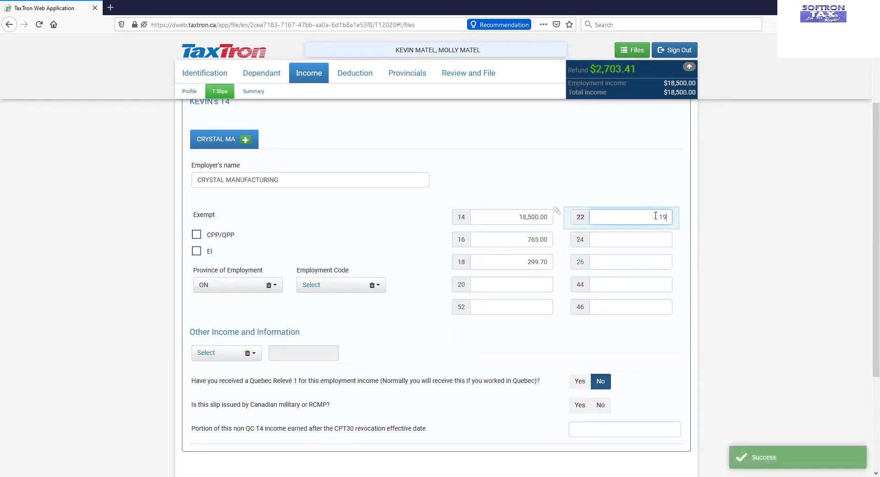
type("53.27")
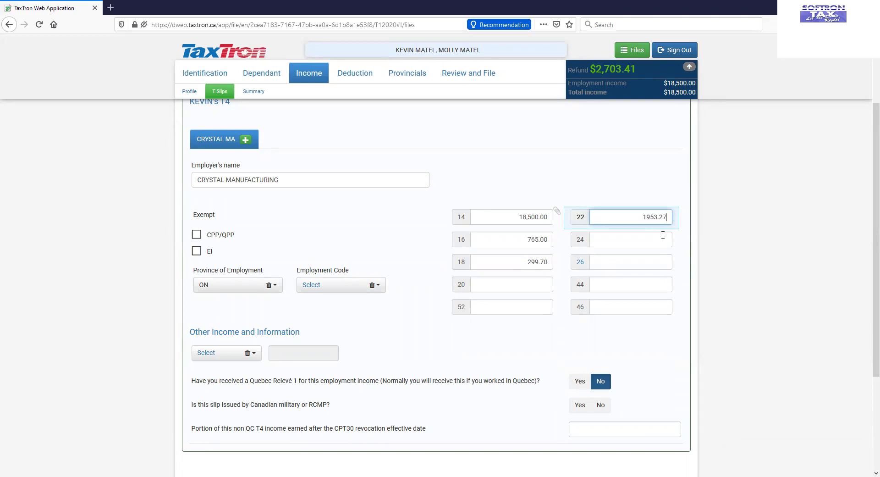
left_click(647, 237)
type("18,50")
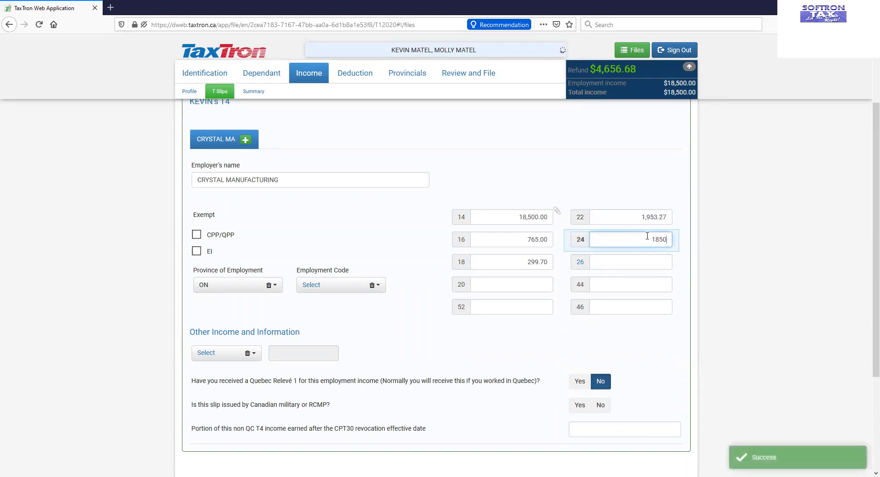
type("0")
left_click(626, 261)
type("18")
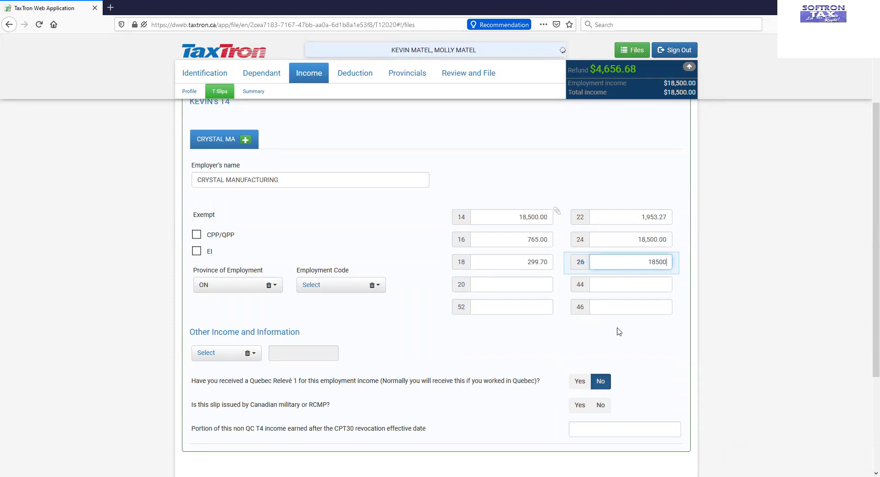
left_click(560, 341)
scroll(513, 323, "down", 3)
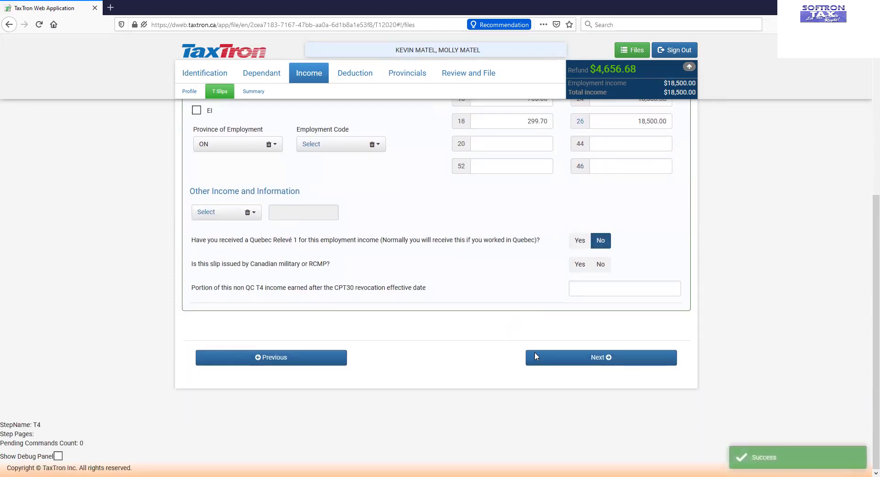
left_click(576, 362)
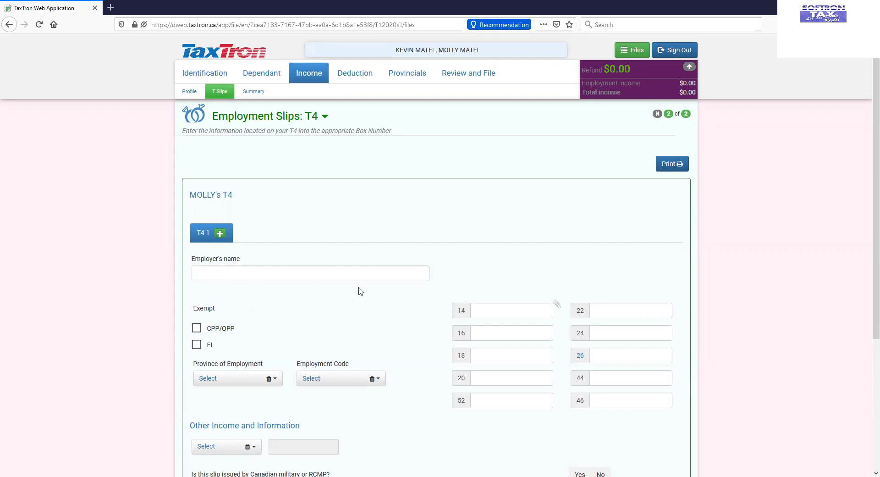
Step: Enter CRYSTAL MANUFACTURING as the spouse's employer, with ON as the province of employment
scroll(356, 292, "down", 2)
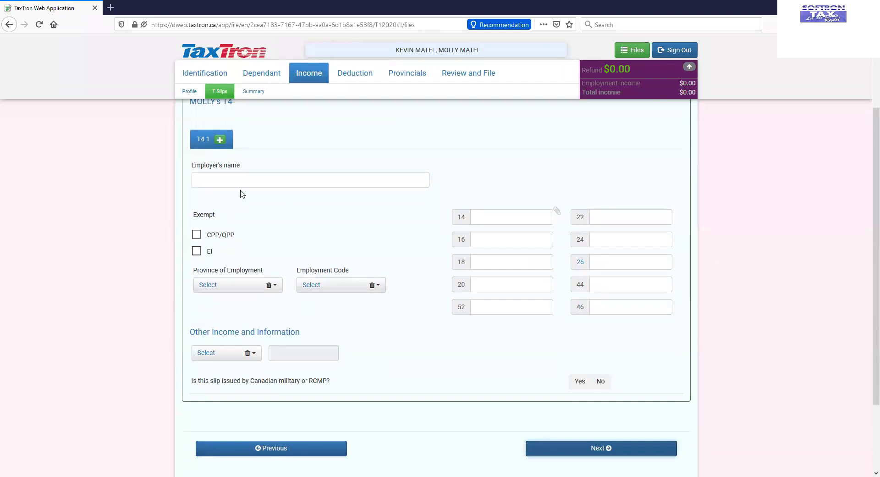
left_click(242, 183)
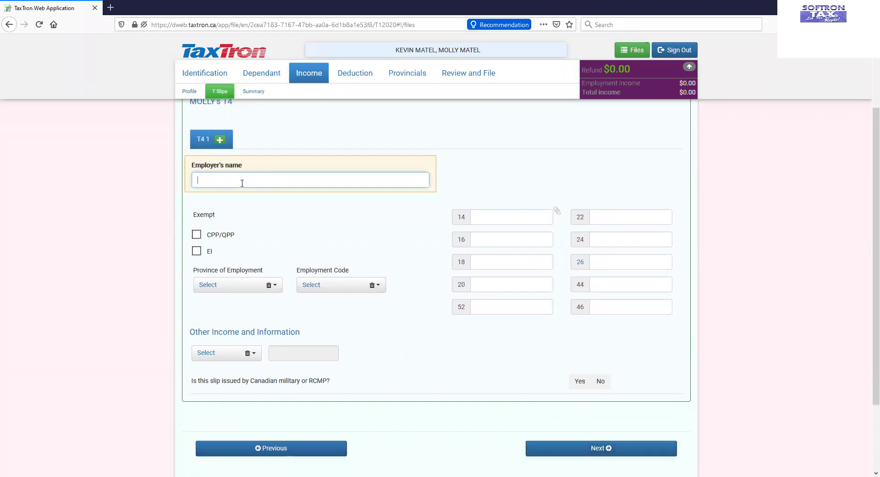
type("CS")
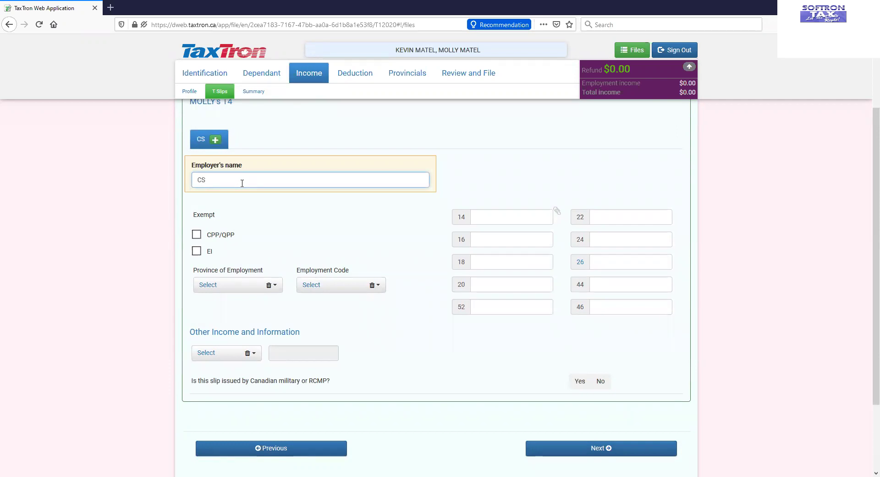
key("BackSpace")
type("RYSTAL")
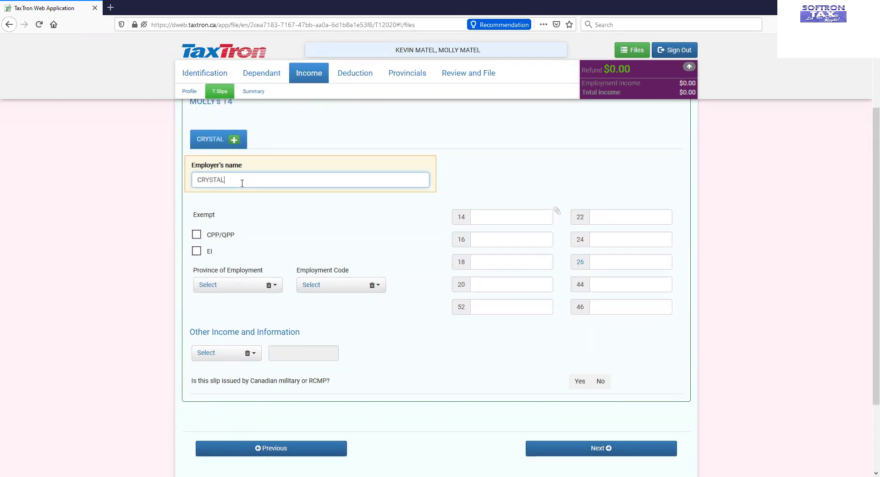
type(" MANUFATURING")
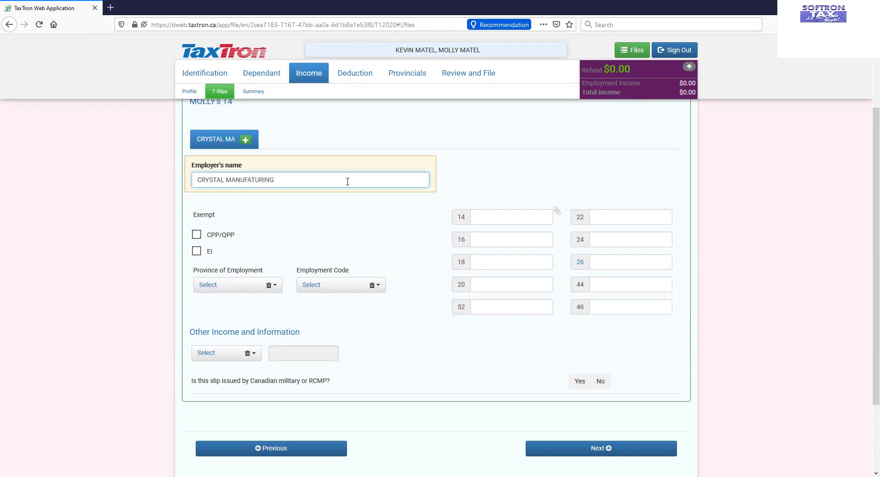
left_click(519, 213)
left_click(279, 286)
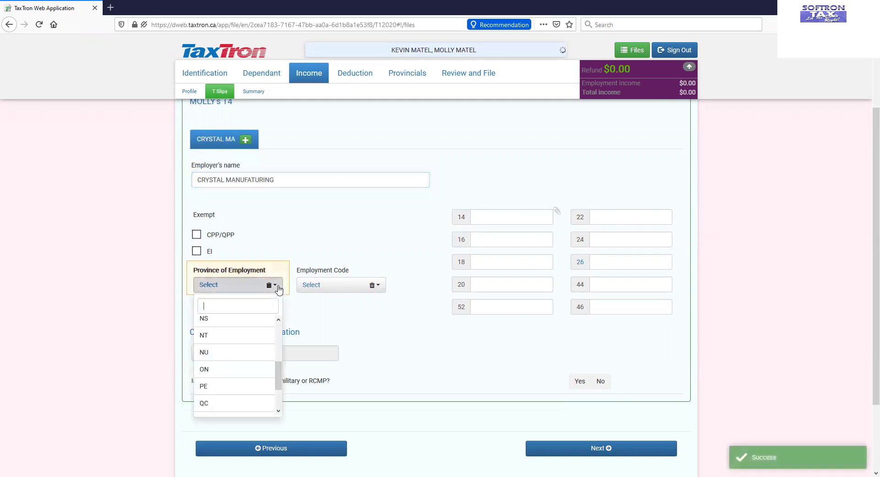
left_click(241, 369)
Step: Fill the spouse's T4 boxes 14-26, with 9,500 income, 153.90 EI premiums and box 26 at 9,500.00
left_click(491, 220)
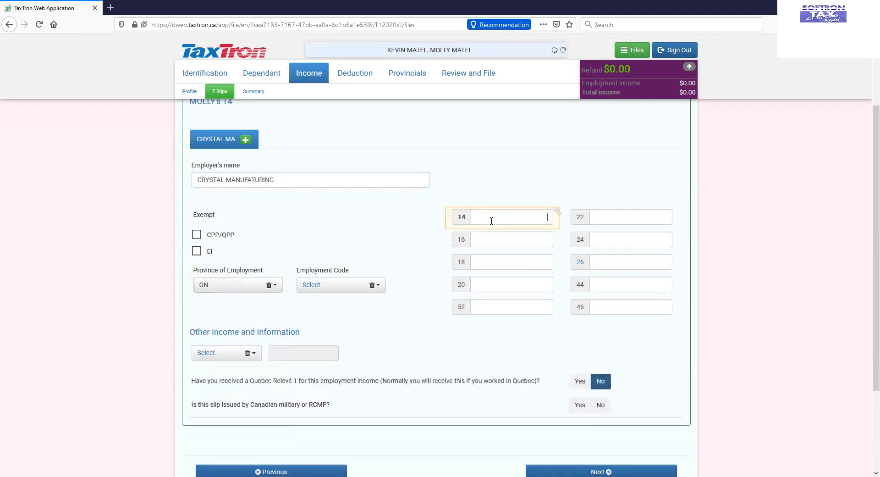
type("9500")
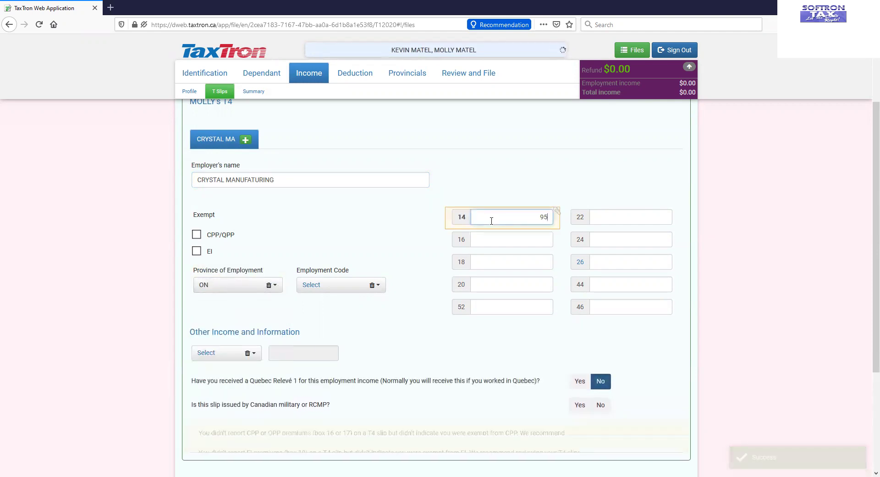
left_click(487, 241)
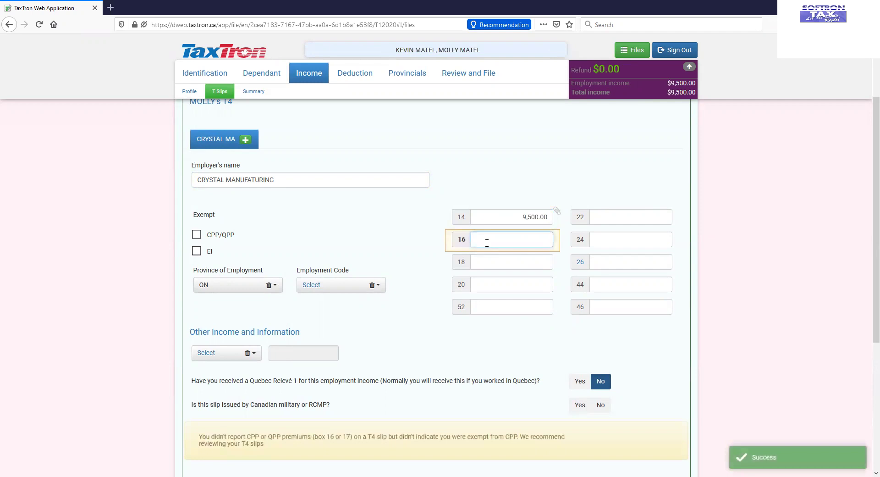
type("306")
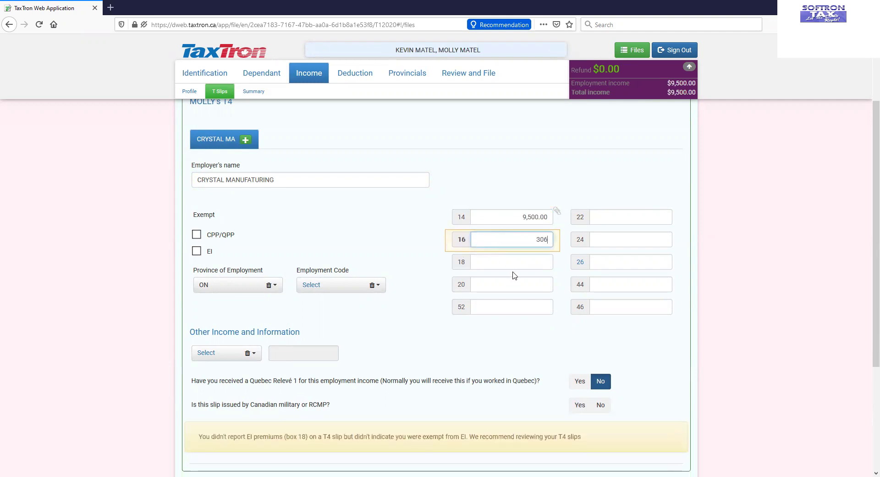
left_click(512, 265)
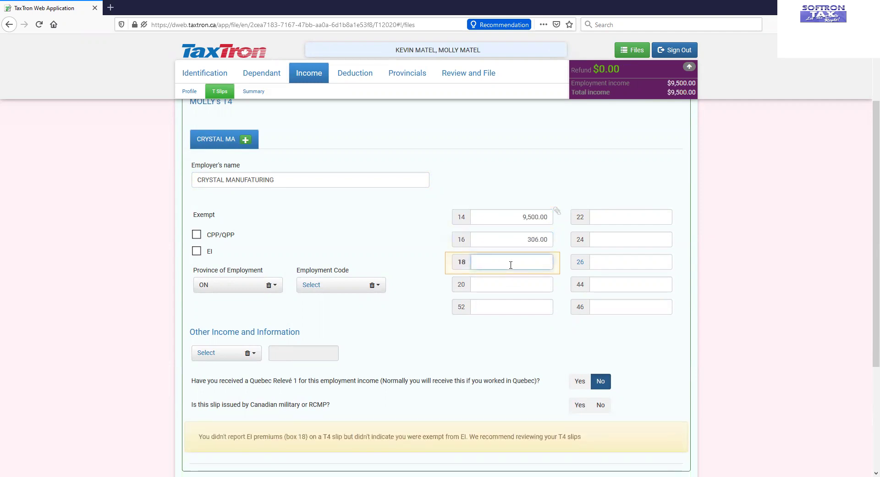
type("153.9")
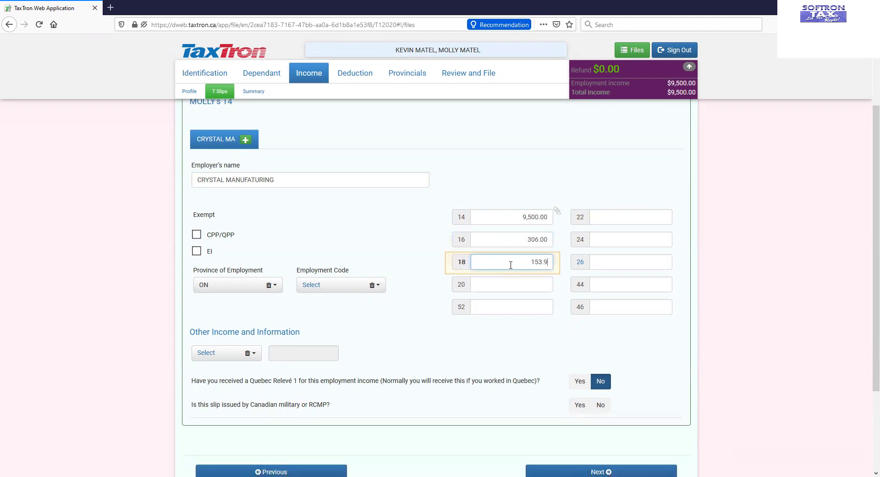
type("0")
left_click(605, 212)
type("80")
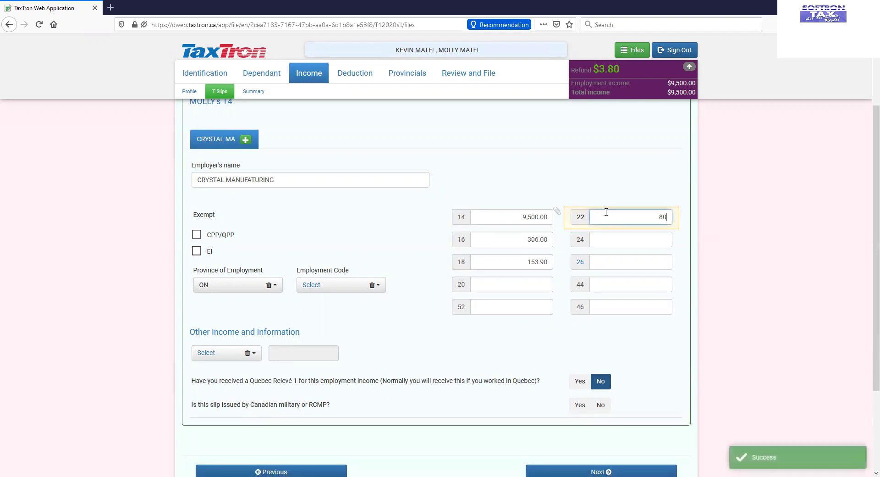
left_click(623, 240)
type("9500")
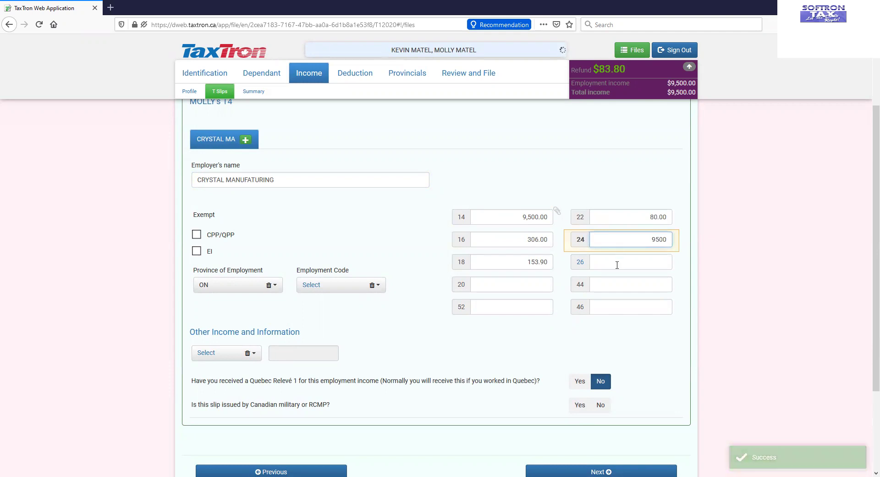
left_click(617, 265)
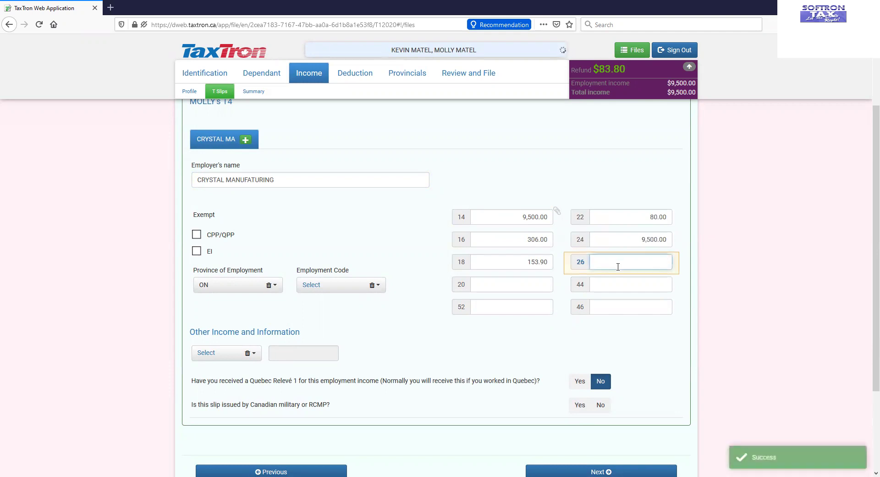
type("9500")
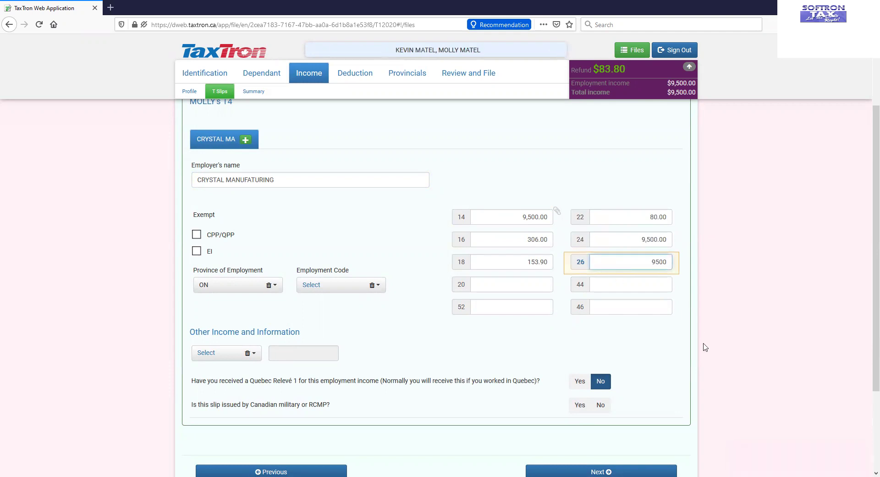
left_click(671, 355)
scroll(660, 352, "down", 2)
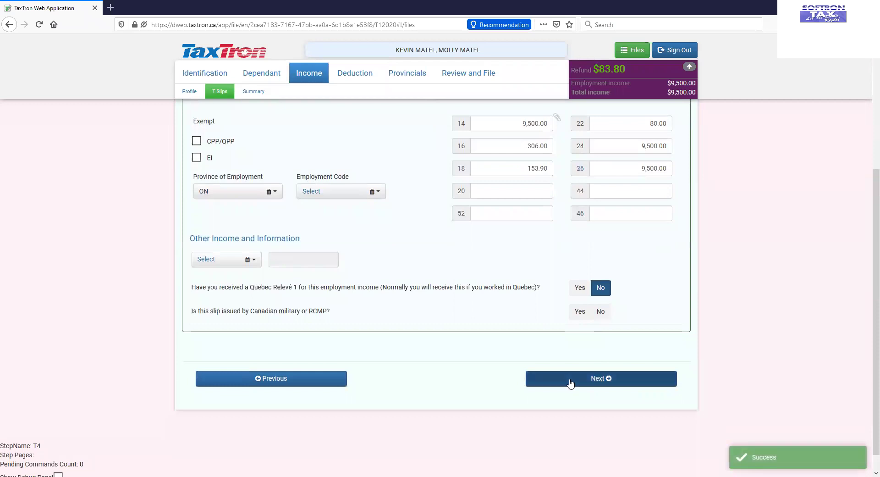
left_click(570, 383)
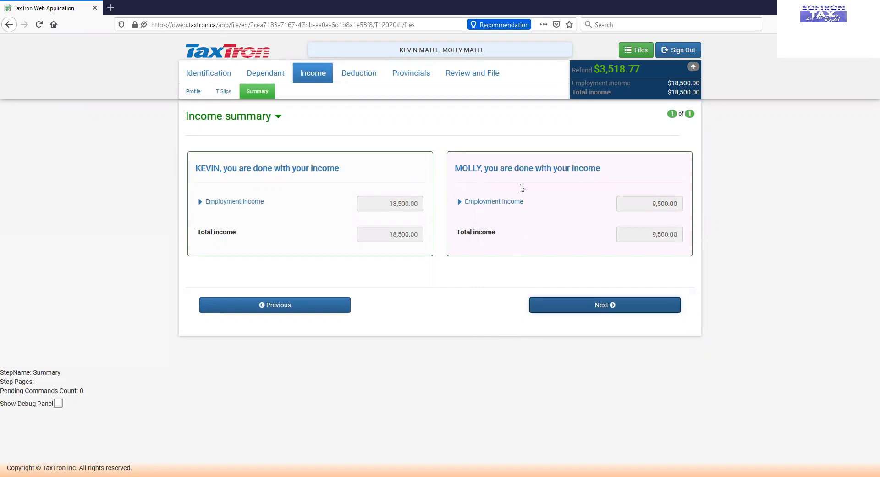
Step: Continue from the Income summary to the Deduction RRSP questions page
left_click(583, 302)
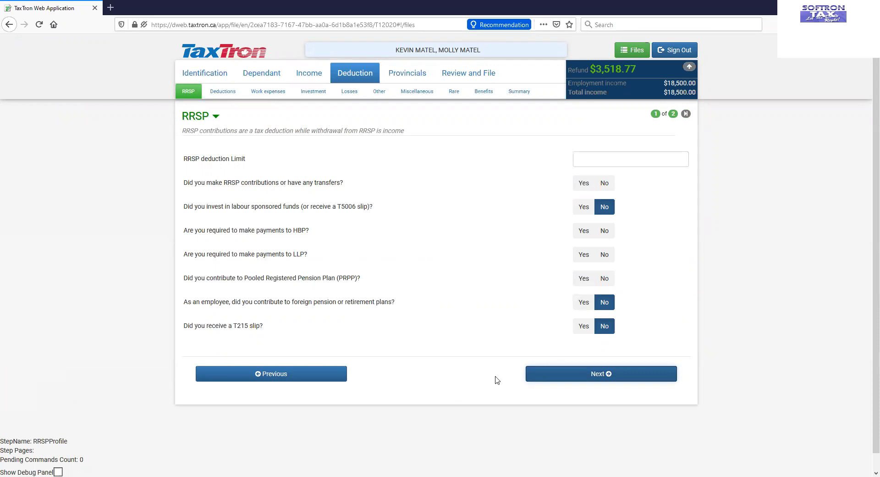
Step: Pass both spouses' RRSP pages and the taxpayer's Deduction Profile to reach the spouse's profile
left_click(548, 375)
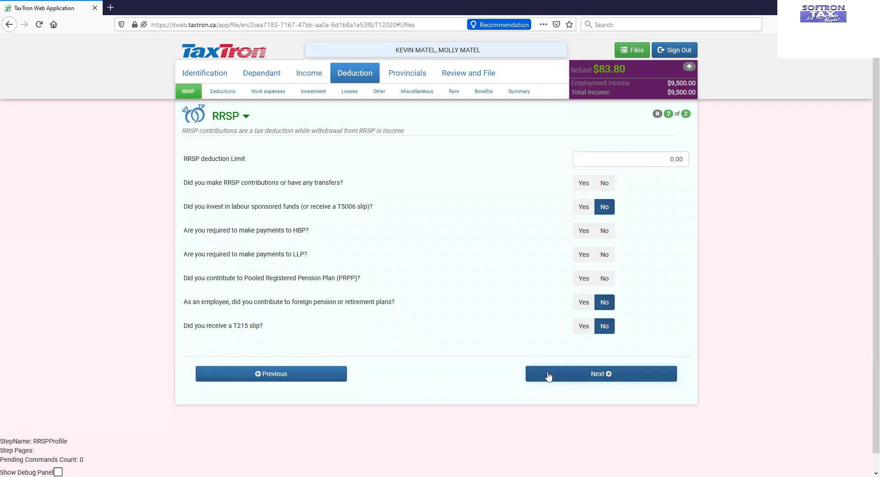
left_click(548, 375)
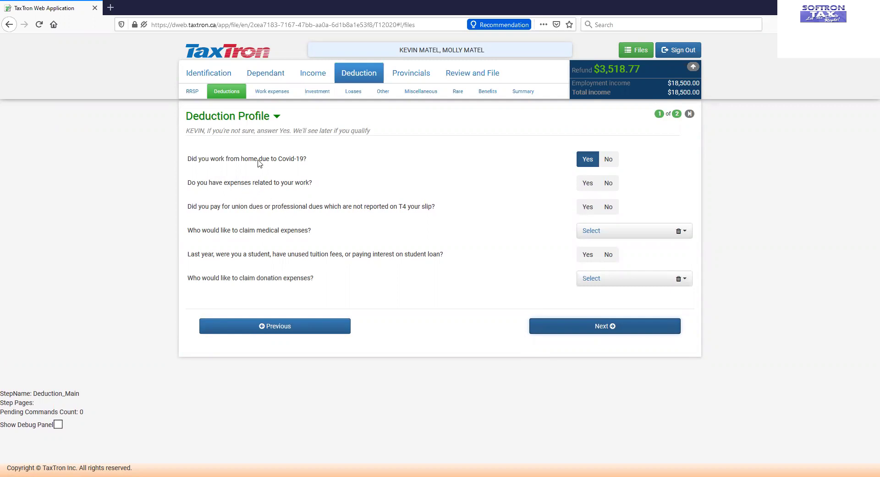
left_click(568, 330)
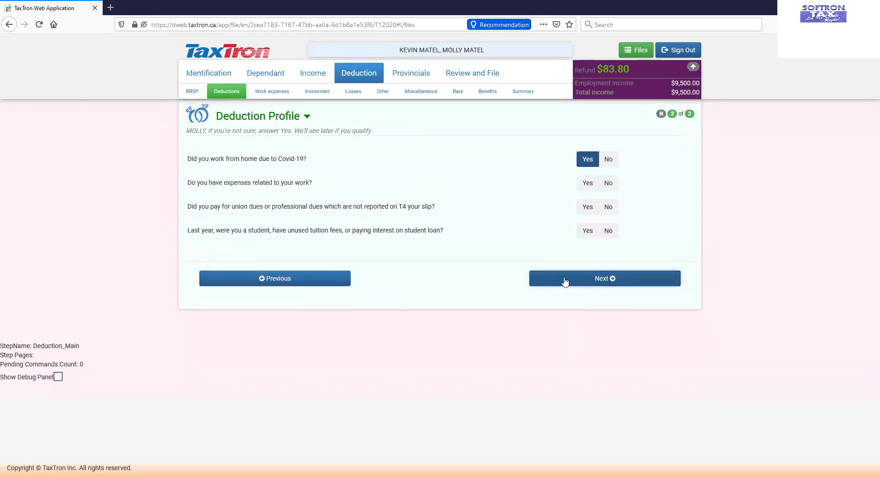
Step: Revisit both Deduction Profiles, then proceed past the COVID-19 home-office page to Investment expenses Profile
left_click(566, 279)
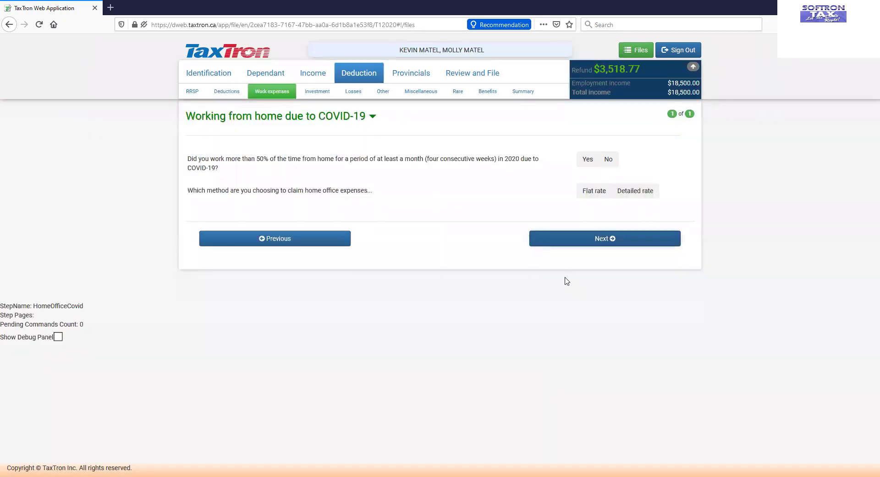
left_click(320, 246)
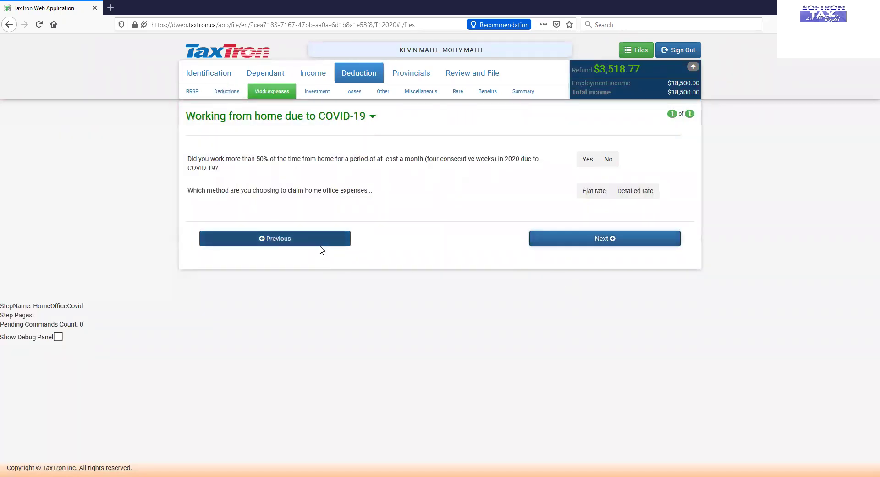
left_click(331, 281)
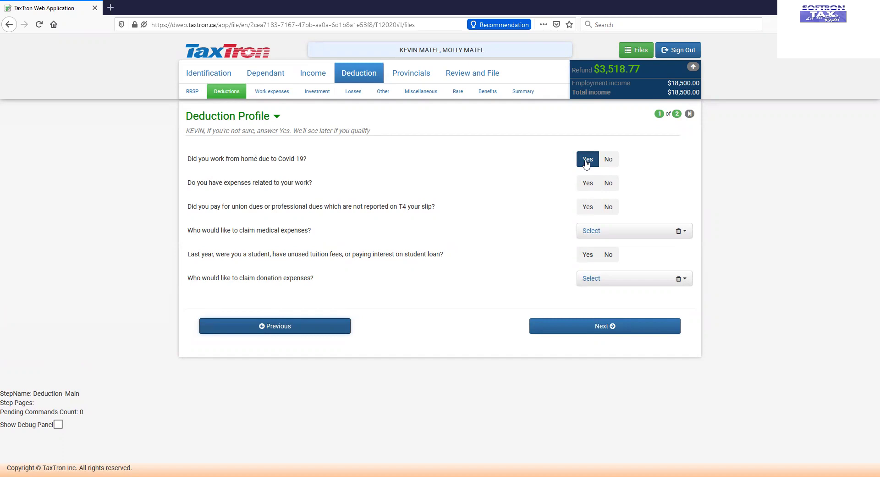
left_click(566, 331)
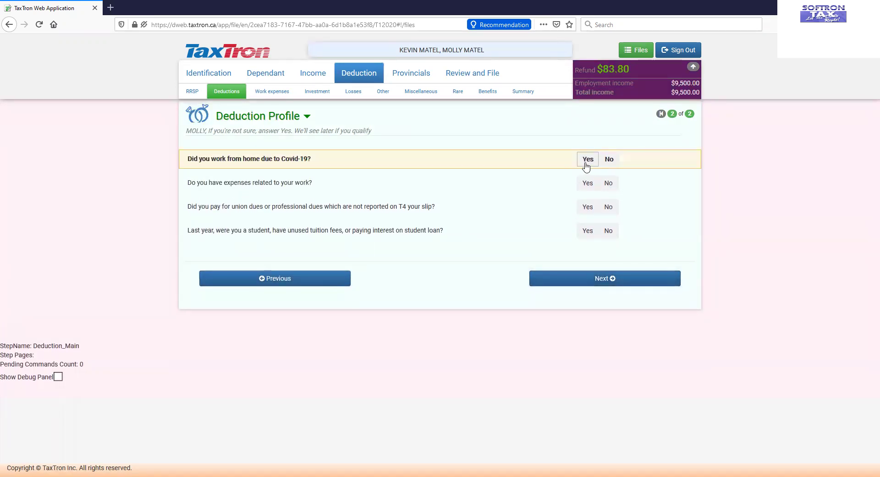
left_click(538, 284)
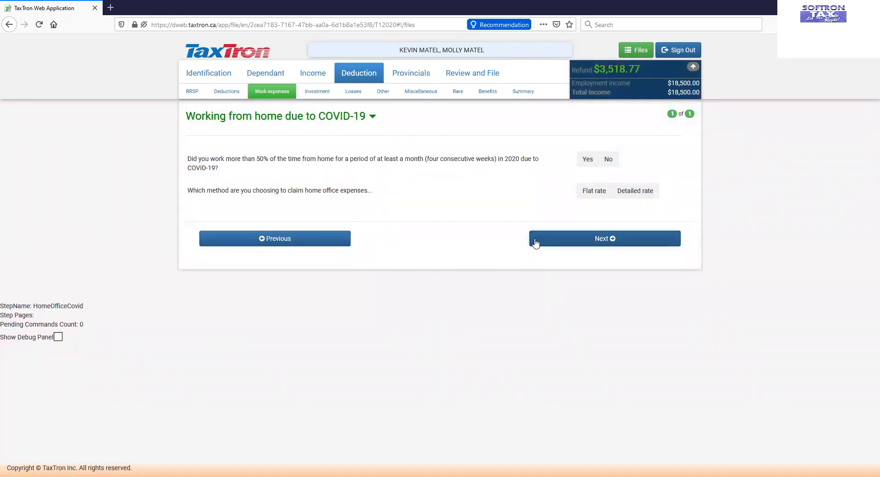
left_click(537, 242)
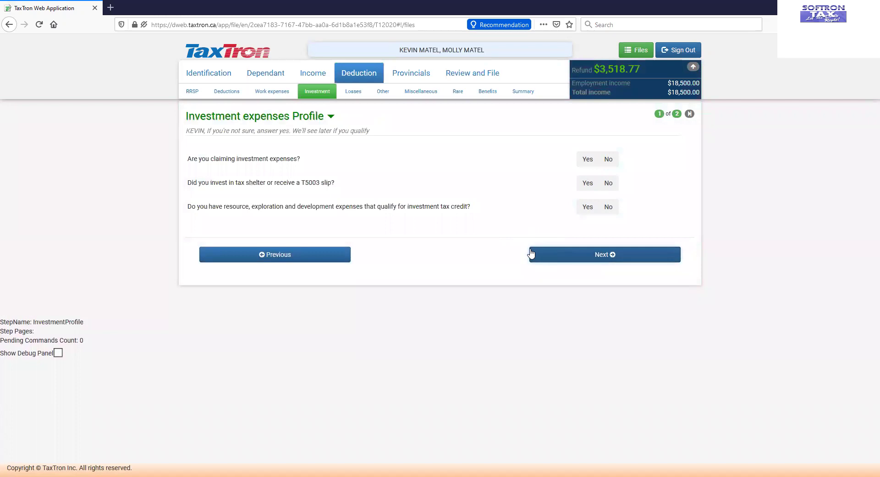
Step: Pass the investment, losses, other, miscellaneous and rare-situation pages for both spouses to reach Benefits
left_click(565, 259)
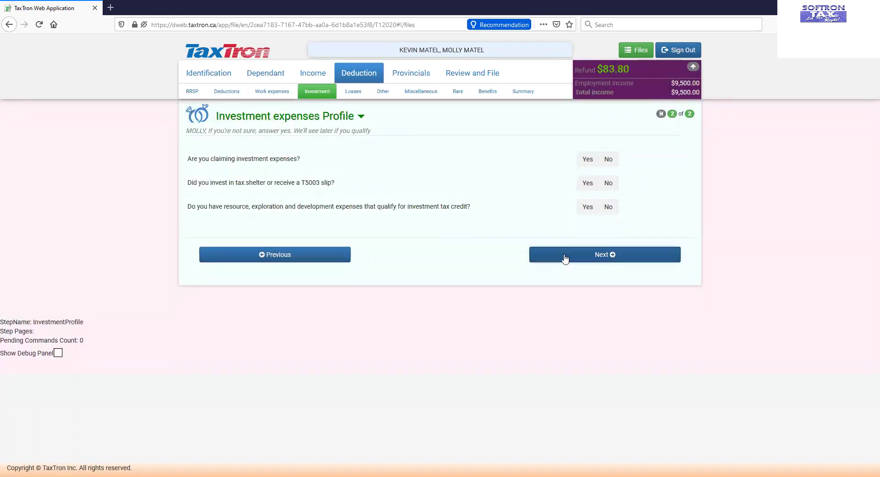
left_click(565, 259)
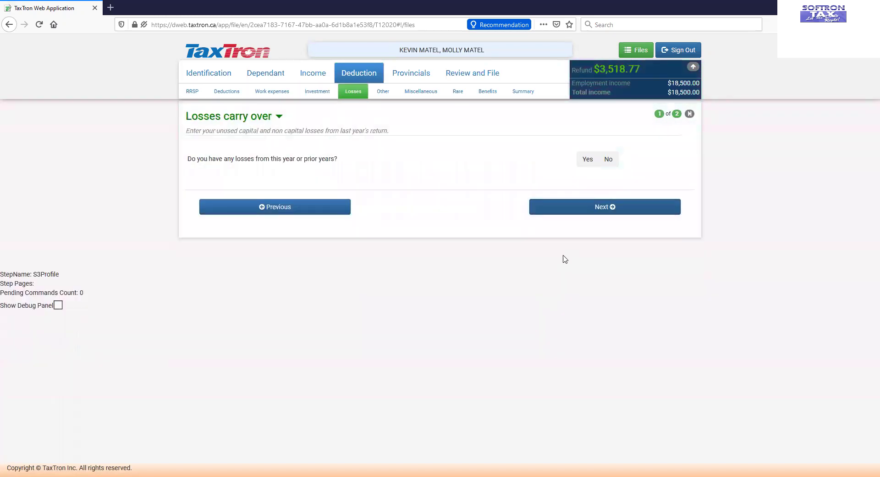
left_click(557, 213)
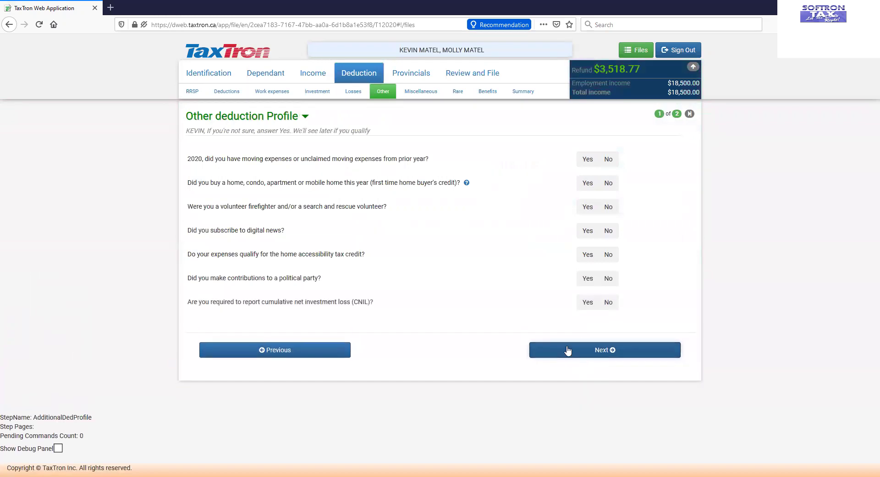
left_click(573, 353)
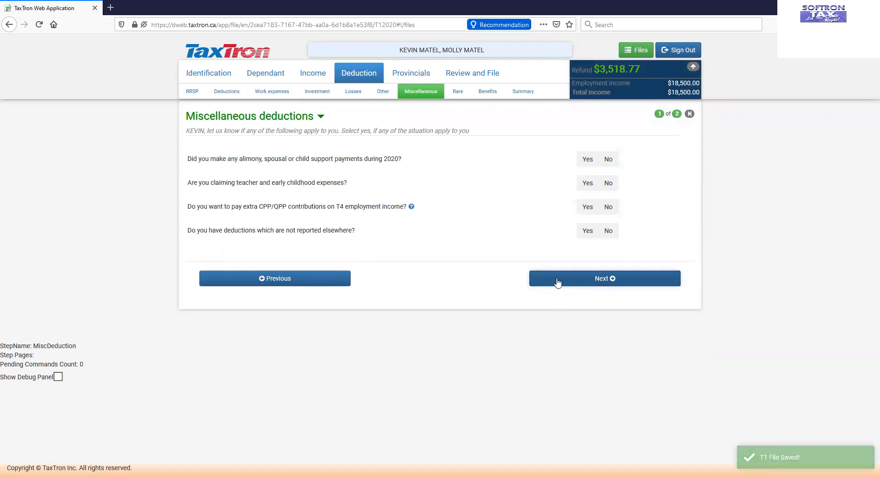
left_click(557, 283)
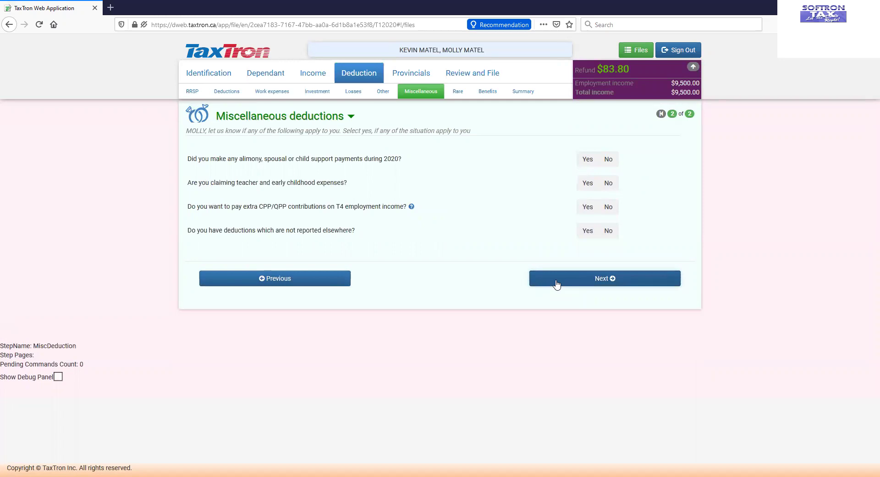
left_click(557, 283)
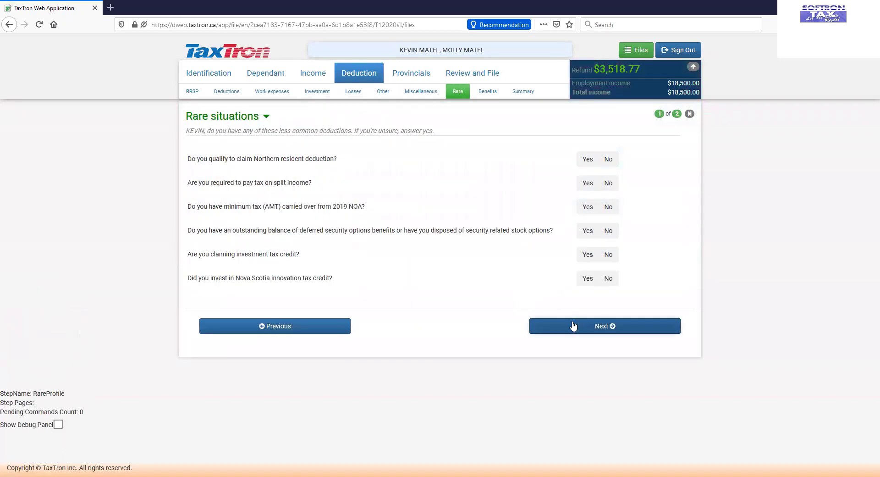
left_click(557, 328)
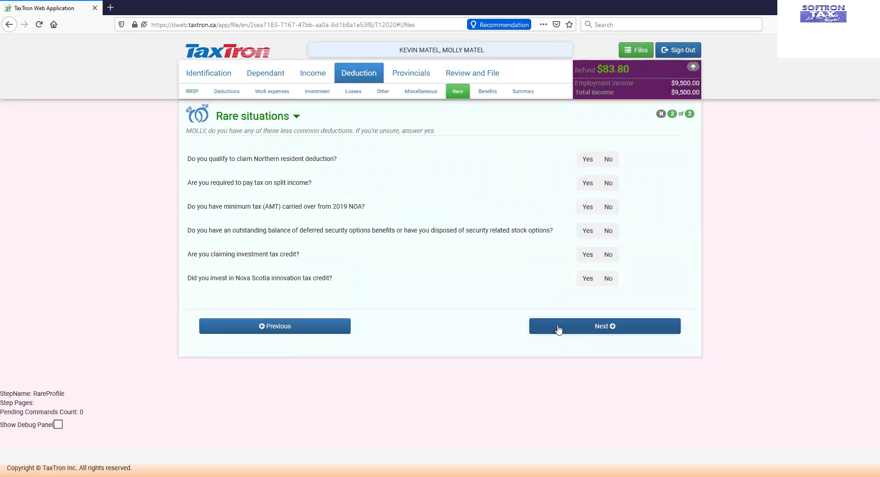
left_click(559, 328)
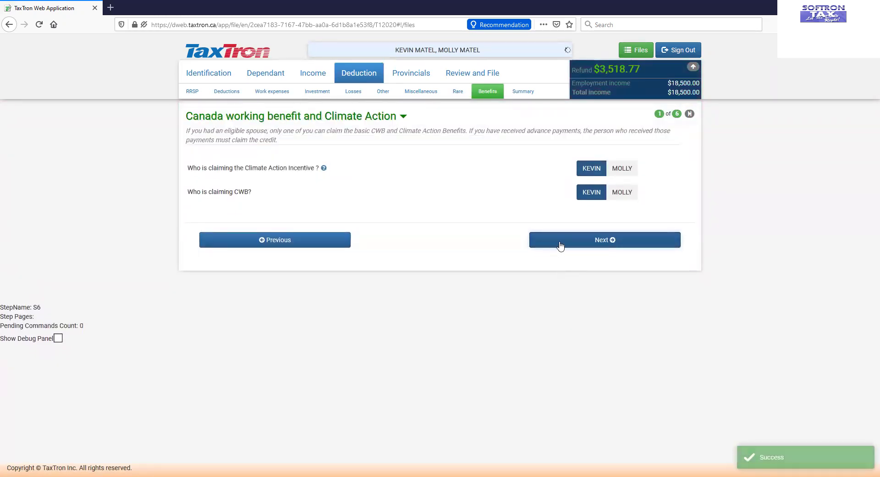
Step: Answer No to all five Climate action incentive questions, including rural residence and spouse non-resident or deceased
left_click(575, 248)
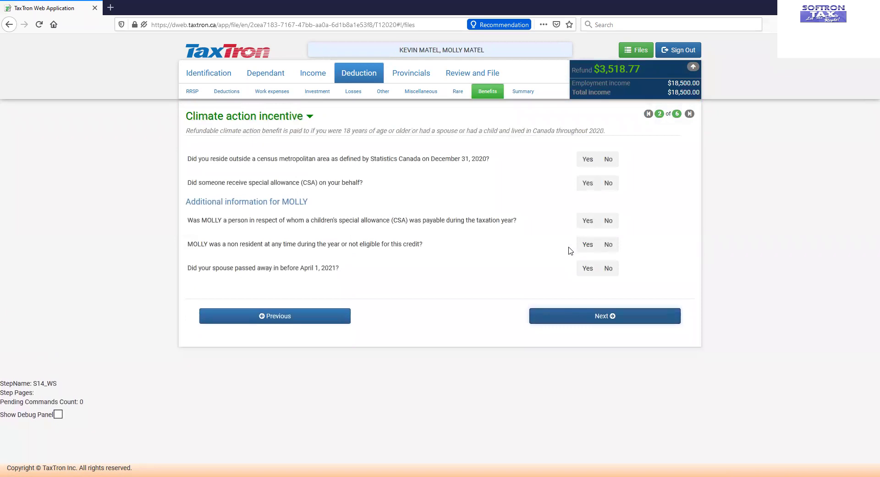
left_click(609, 162)
left_click(612, 182)
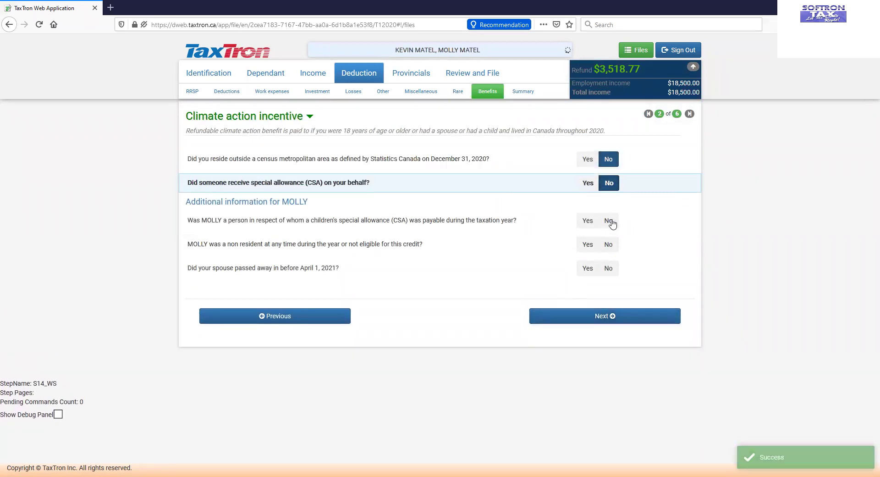
left_click(612, 222)
left_click(611, 246)
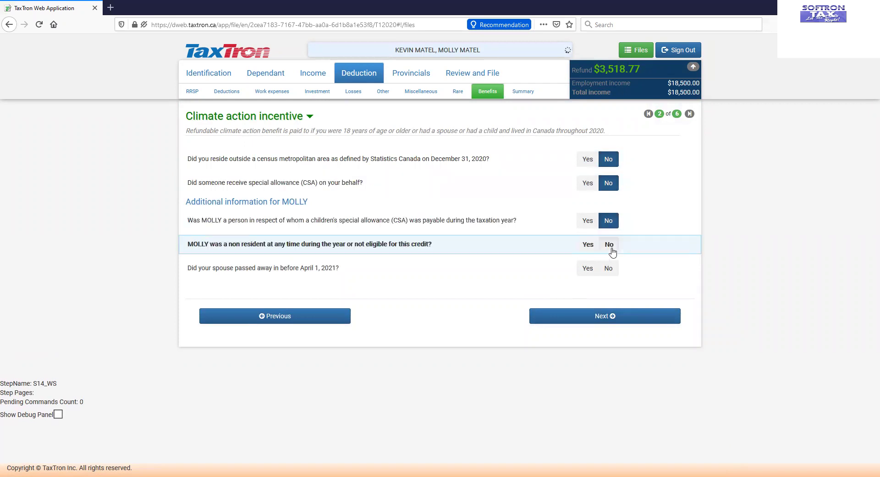
left_click(609, 272)
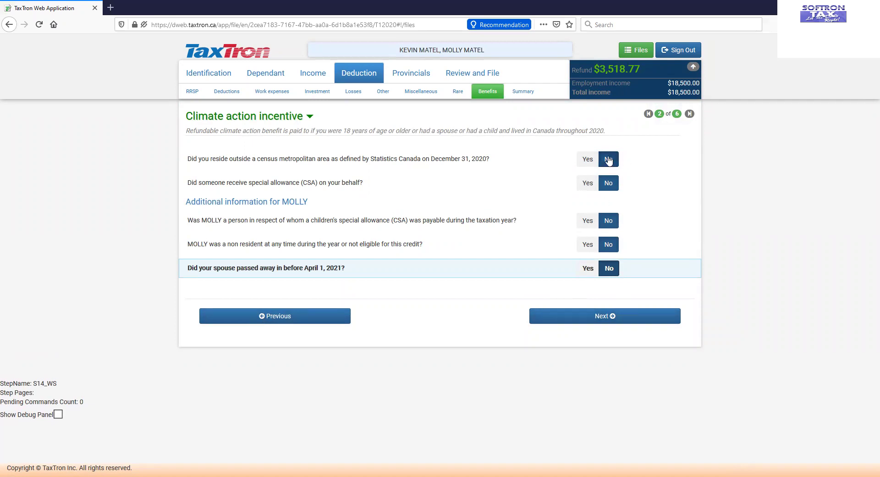
Step: Leave both spouses' Installment payment and Direct Deposit pages blank and reach the Other deduction summary
left_click(588, 320)
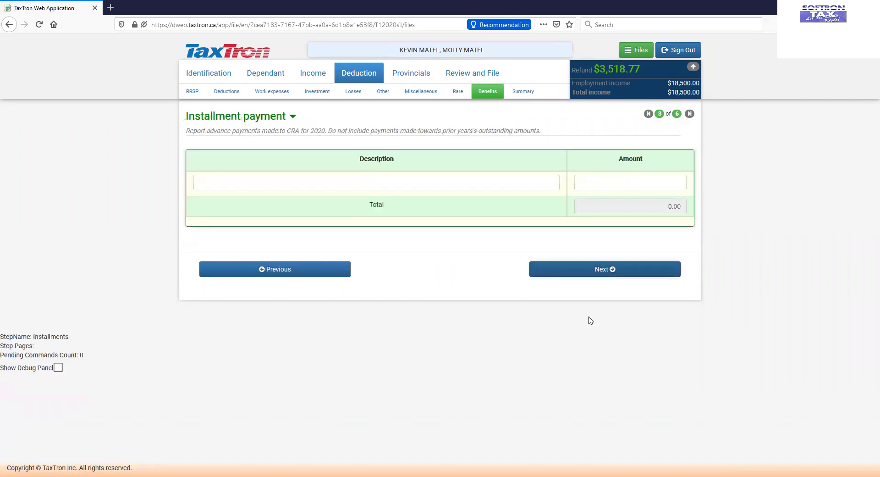
left_click(549, 275)
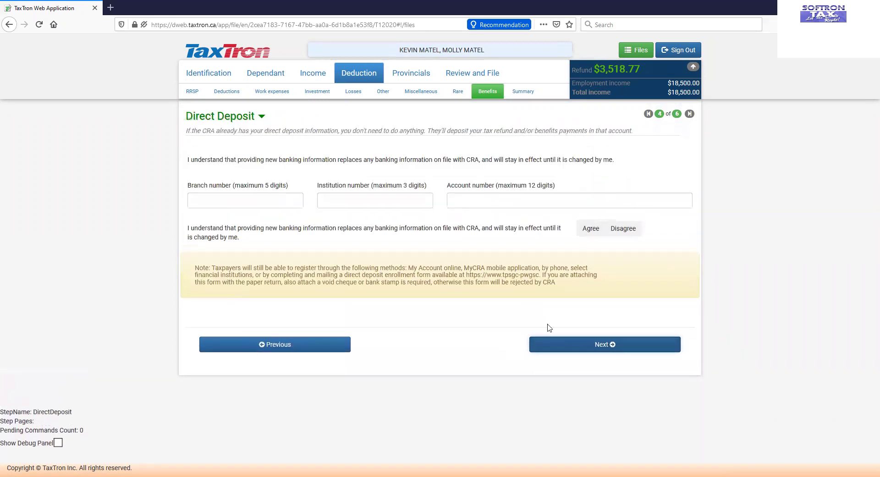
left_click(561, 348)
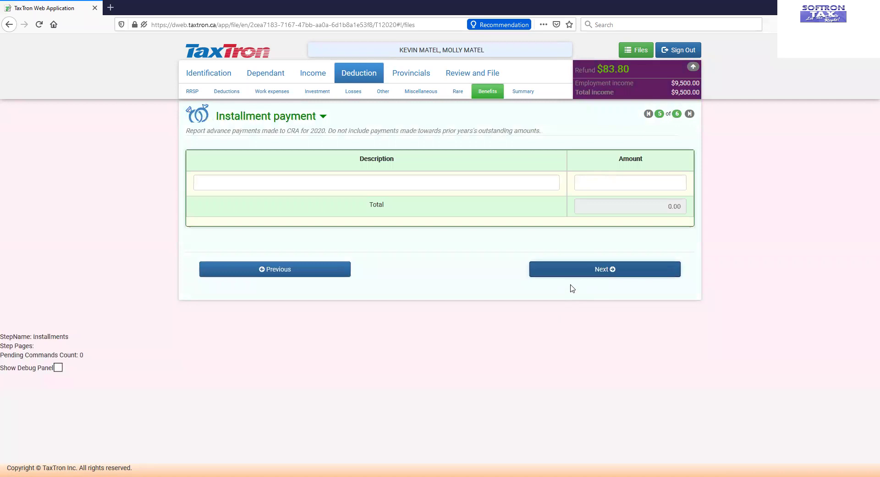
left_click(570, 273)
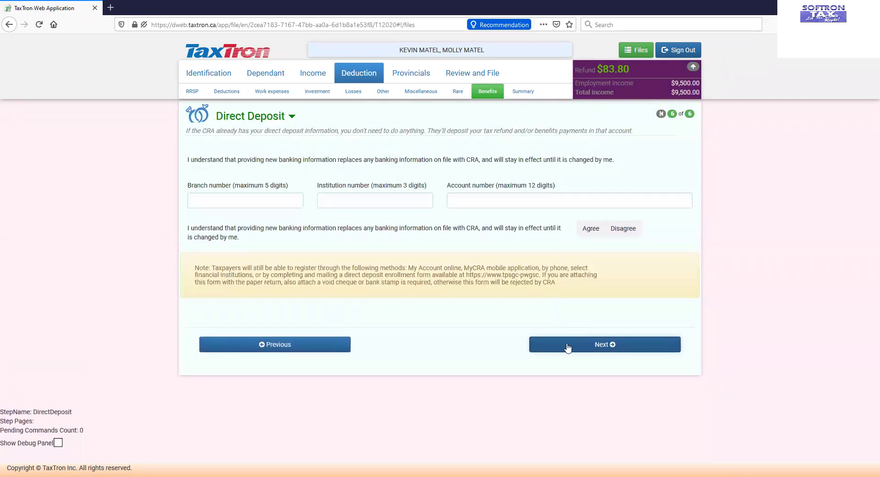
left_click(568, 349)
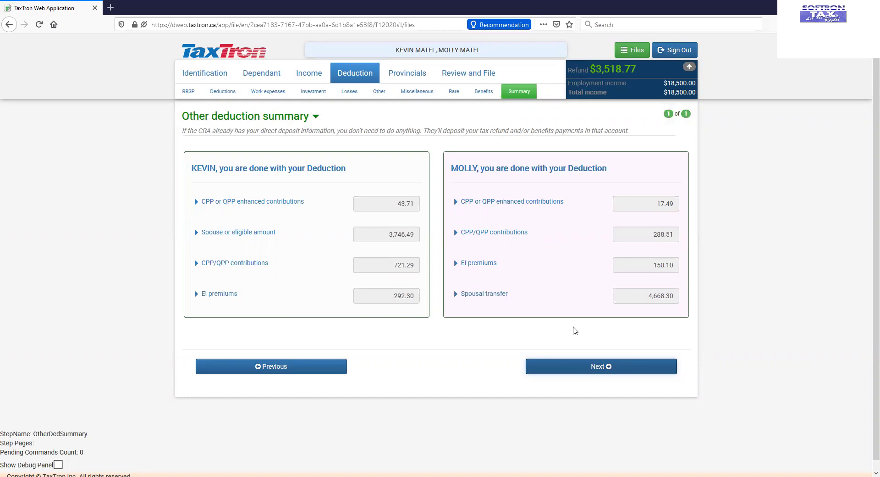
Step: Back up through the Direct Deposit and Installment pages, then return forward to the spouse's Direct Deposit page
left_click(319, 372)
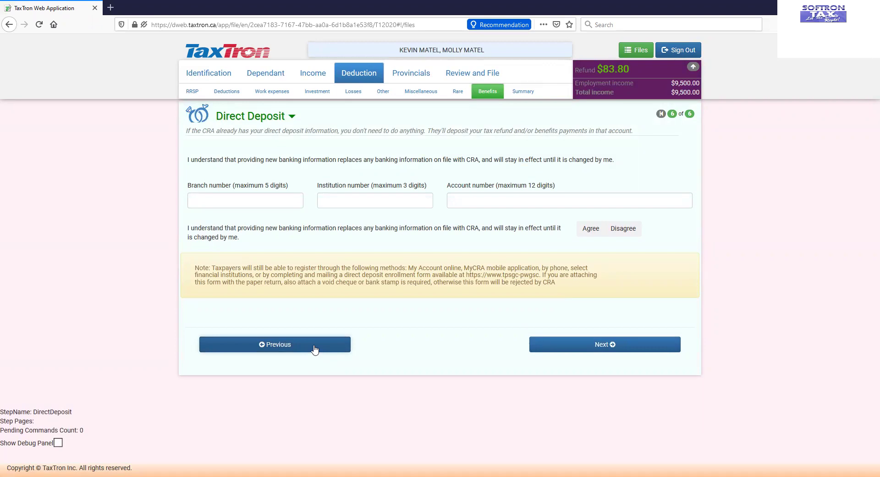
left_click(314, 348)
left_click(302, 271)
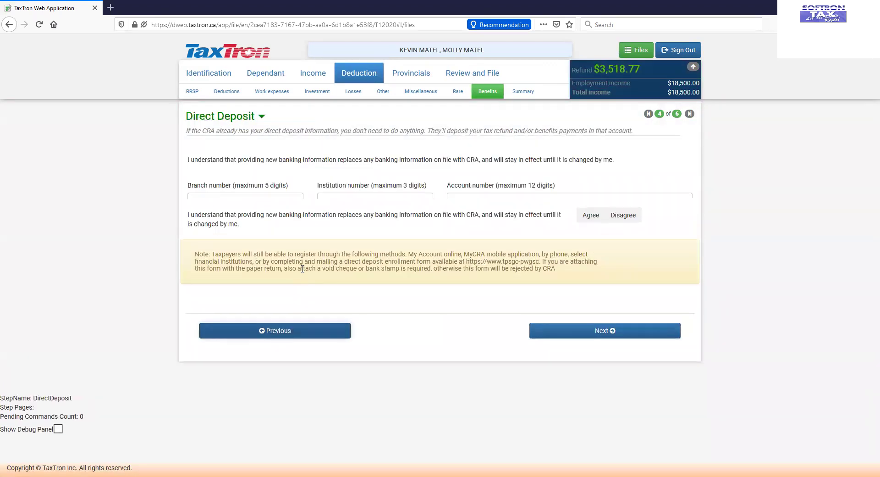
left_click(338, 344)
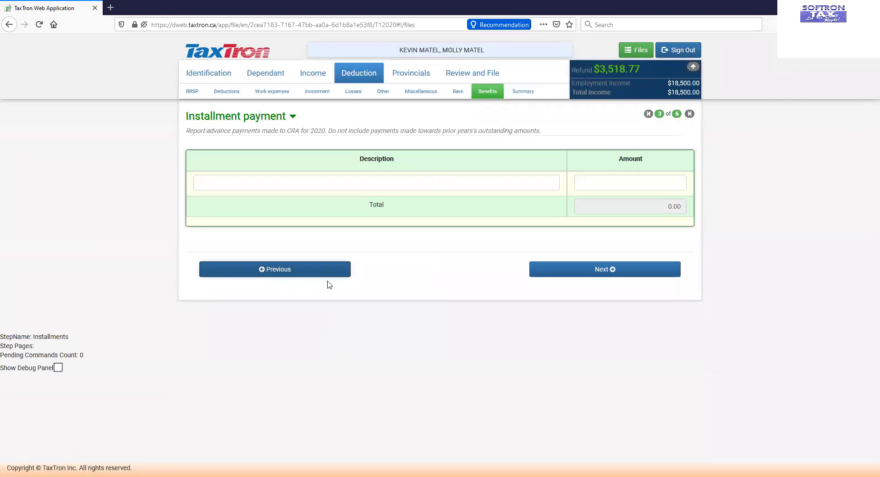
left_click(576, 274)
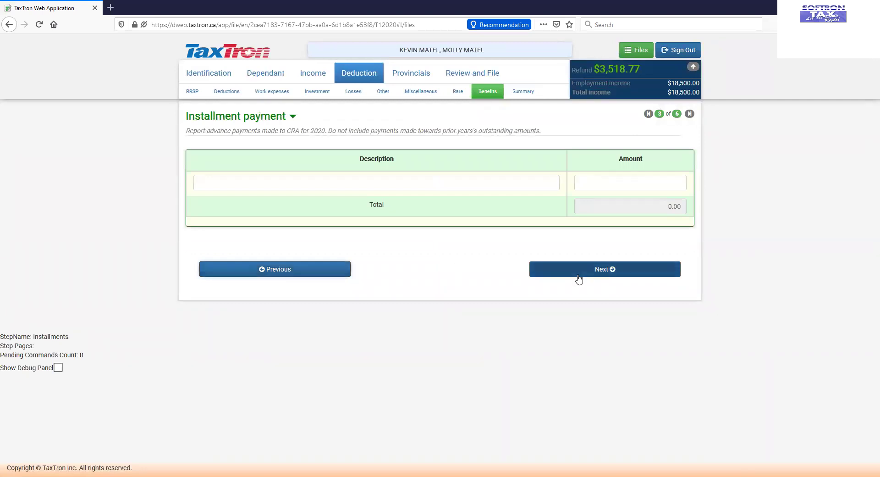
left_click(588, 349)
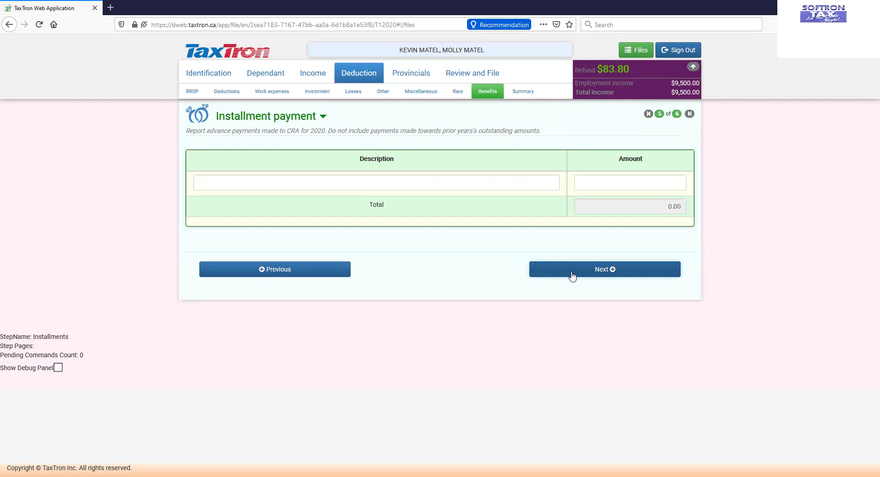
left_click(572, 275)
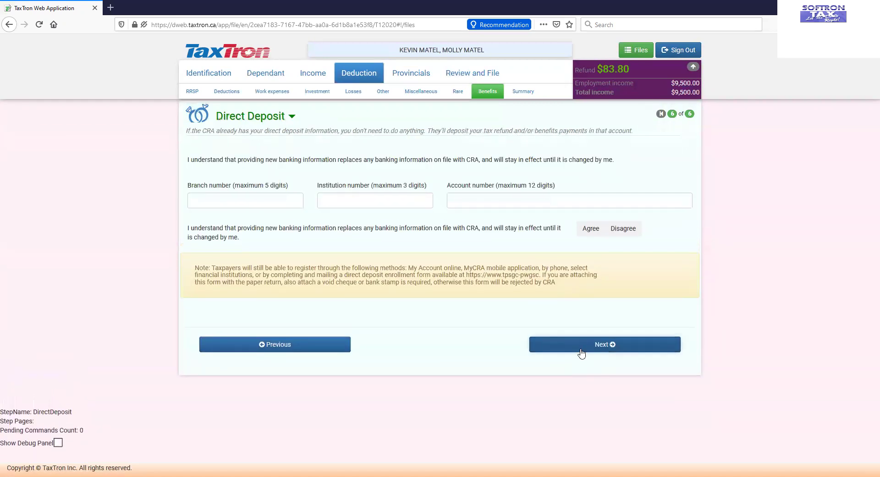
Step: Pass the deduction summary, Provincials intro and Ontario Tax Credits Profile to the Review and File warnings
left_click(582, 350)
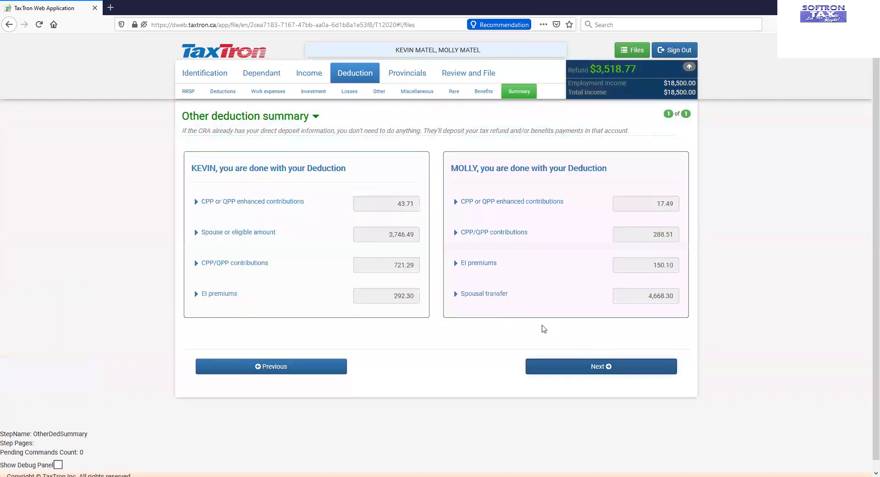
left_click(554, 370)
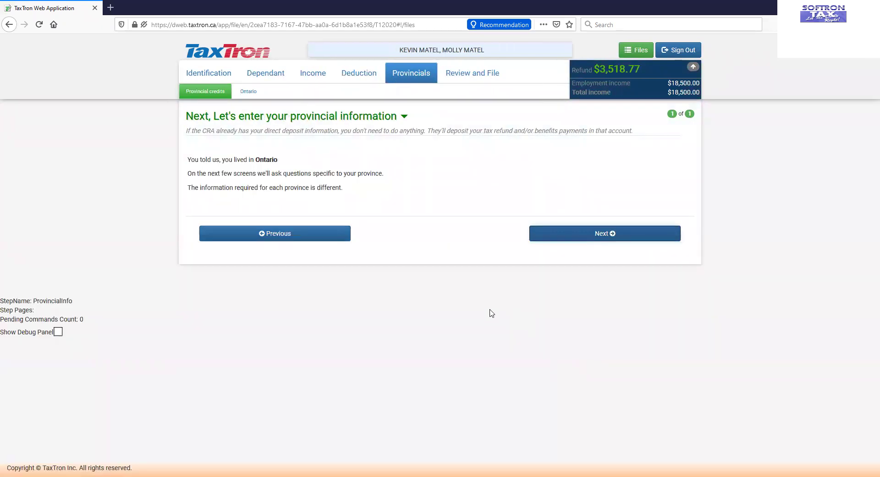
left_click(565, 236)
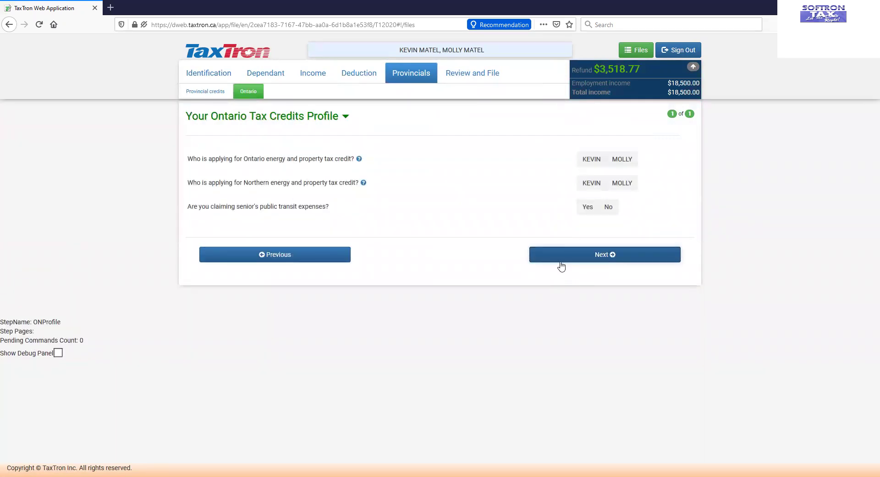
left_click(564, 259)
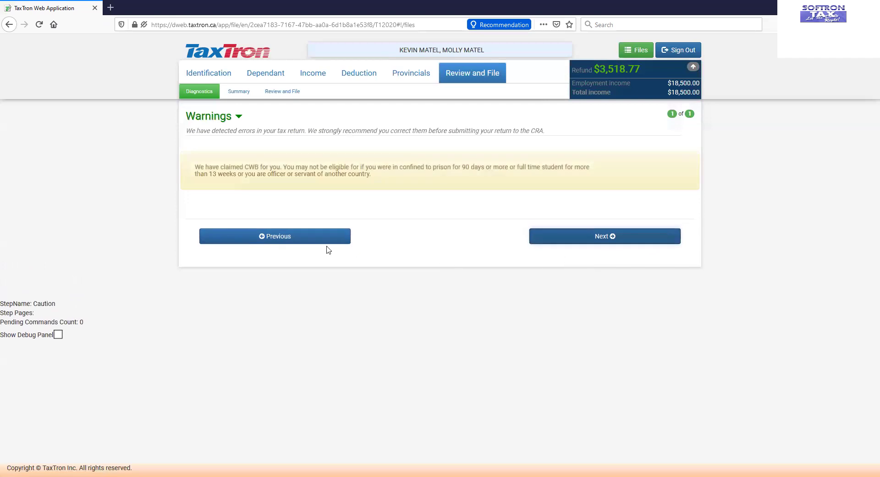
Step: Review the Tax Summary: net incomes 18,456.29 and 9,482.51, refunds 3,518.77 and 83.80
left_click(584, 238)
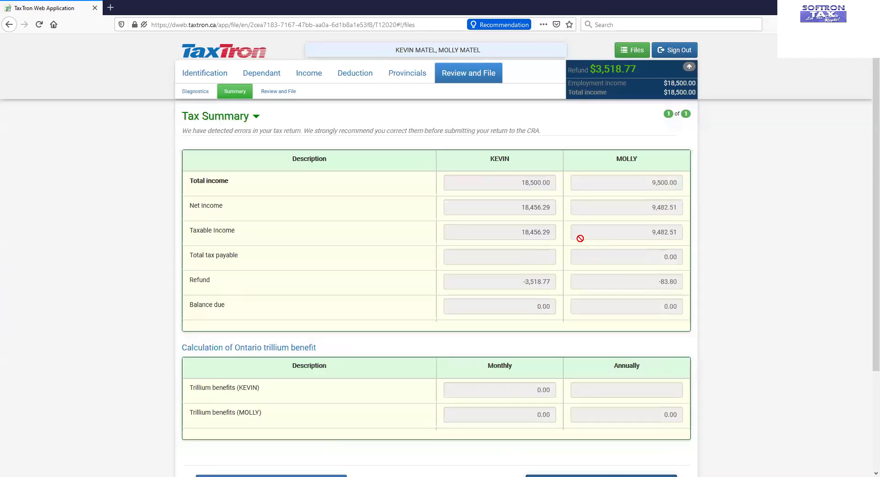
scroll(567, 226, "down", 2)
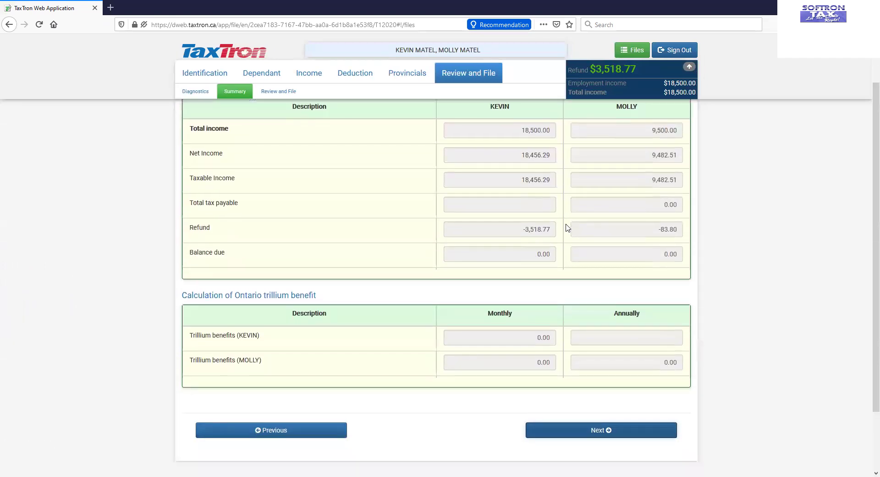
scroll(568, 226, "up", 2)
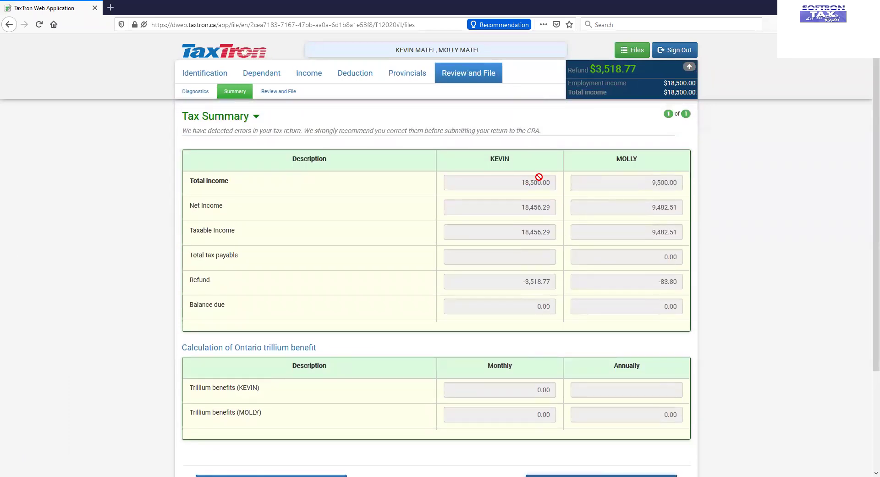
scroll(540, 182, "down", 2)
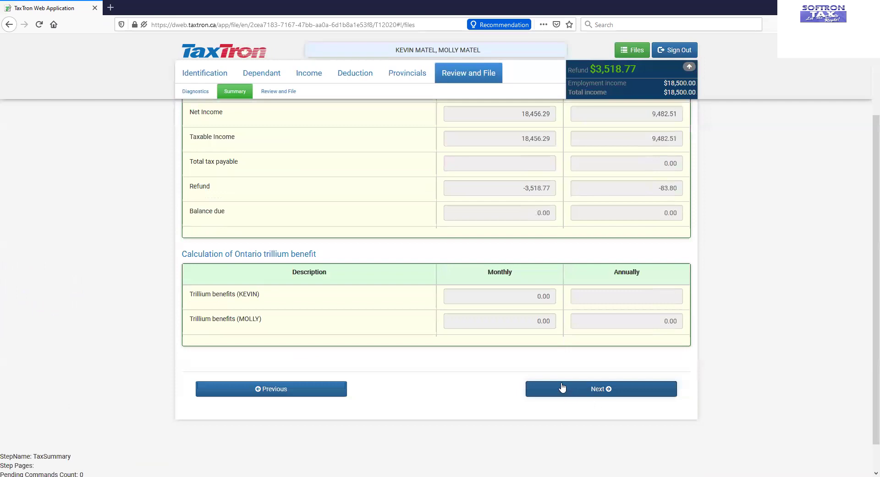
Step: For the first spouse, answer No to the OAS pension question and choose Mail copy notices
left_click(563, 391)
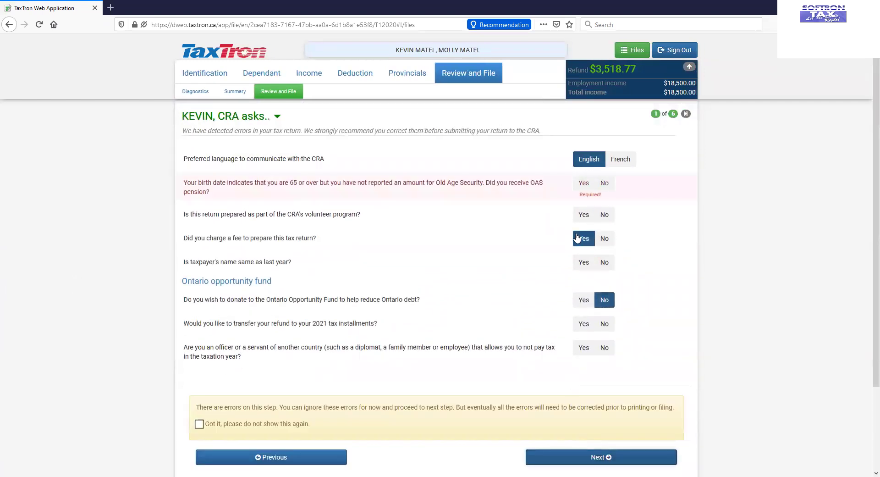
left_click(604, 183)
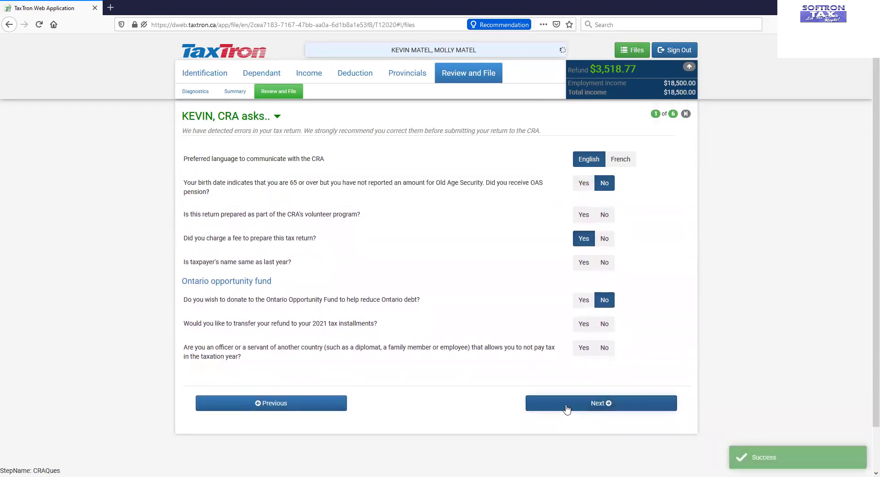
left_click(568, 419)
left_click(684, 173)
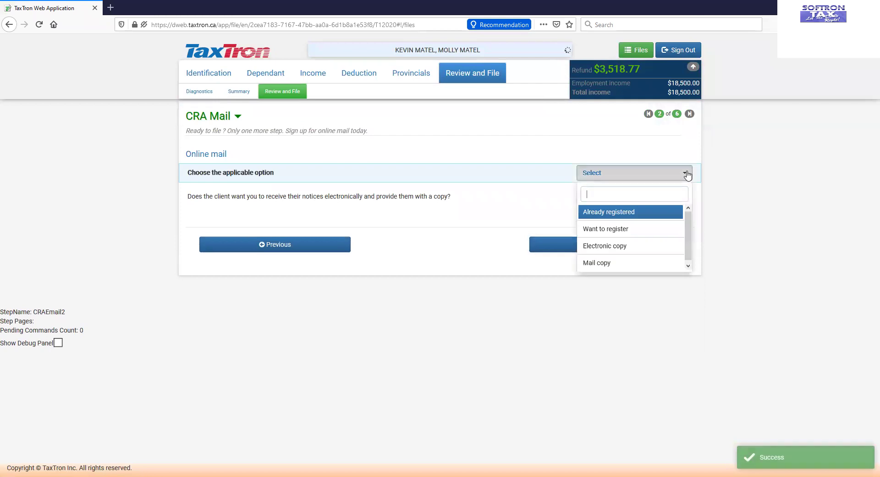
left_click(622, 264)
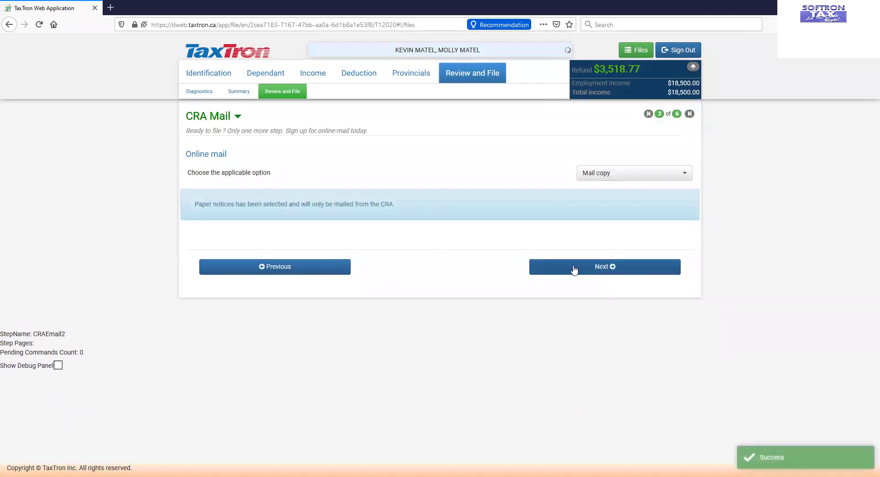
Step: Choose Mail copy CRA notices for the second spouse, reaching the print-and-file page
left_click(574, 268)
left_click(579, 372)
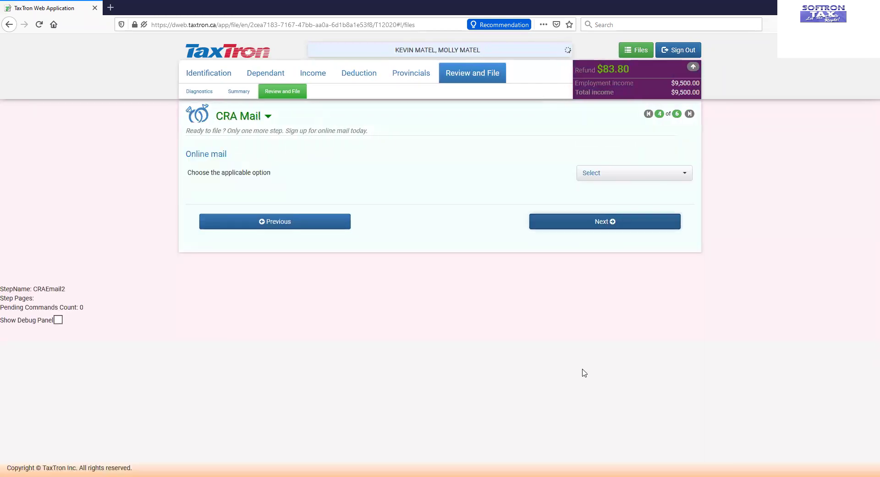
left_click(684, 173)
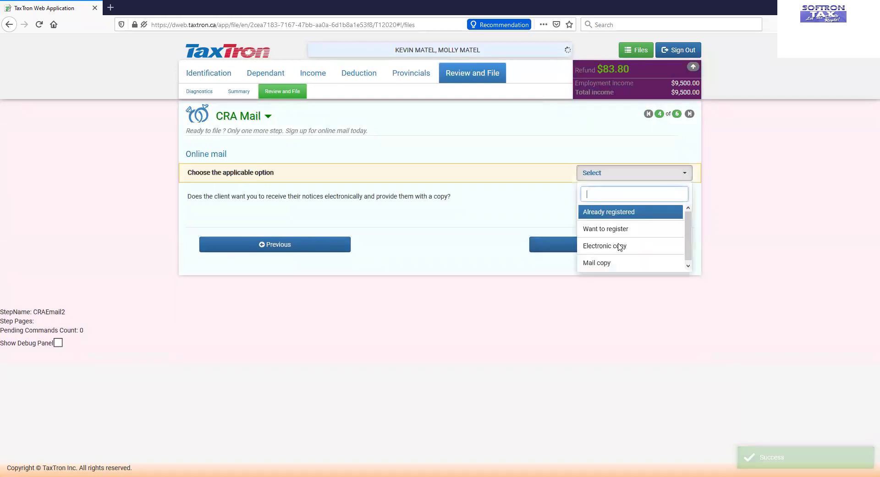
left_click(610, 263)
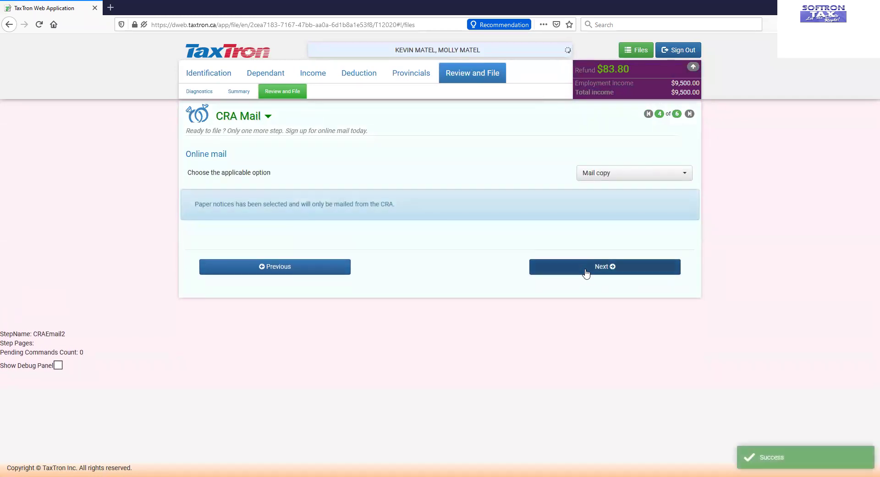
left_click(583, 271)
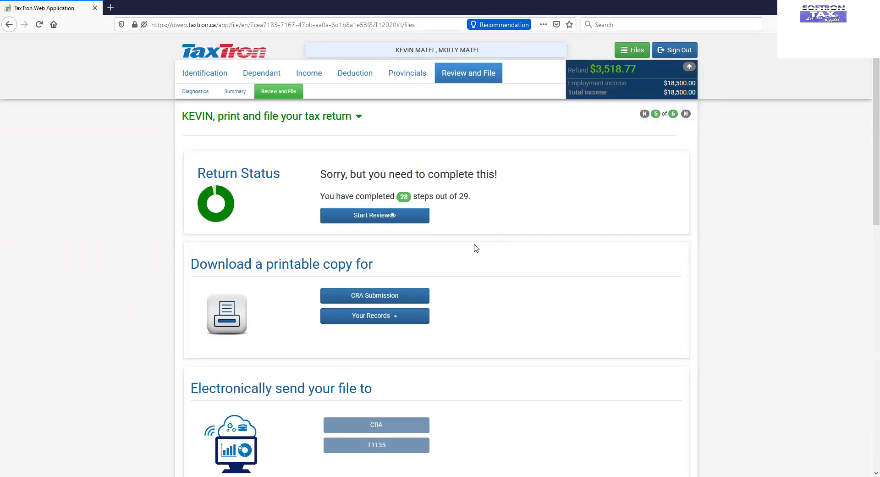
Step: Scroll through the first spouse's print-and-file page, then open the second spouse's, showing 16 of 17 steps
scroll(476, 249, "down", 1)
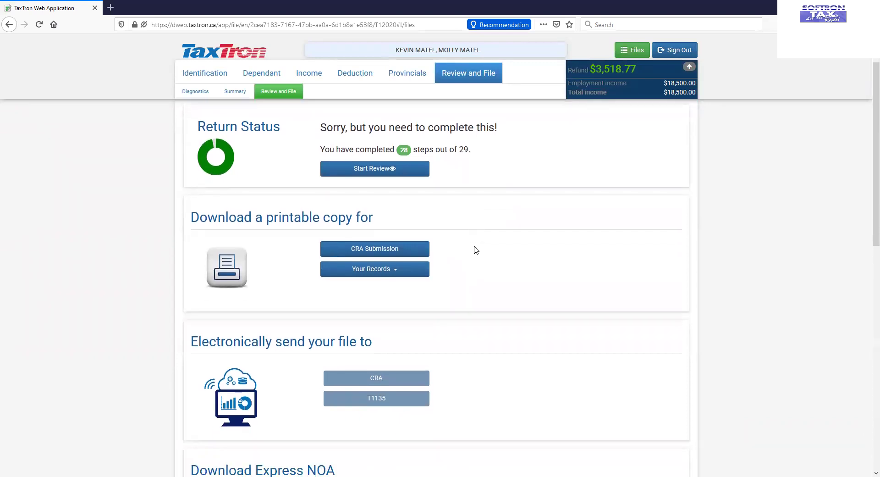
scroll(474, 250, "down", 3)
scroll(375, 355, "down", 4)
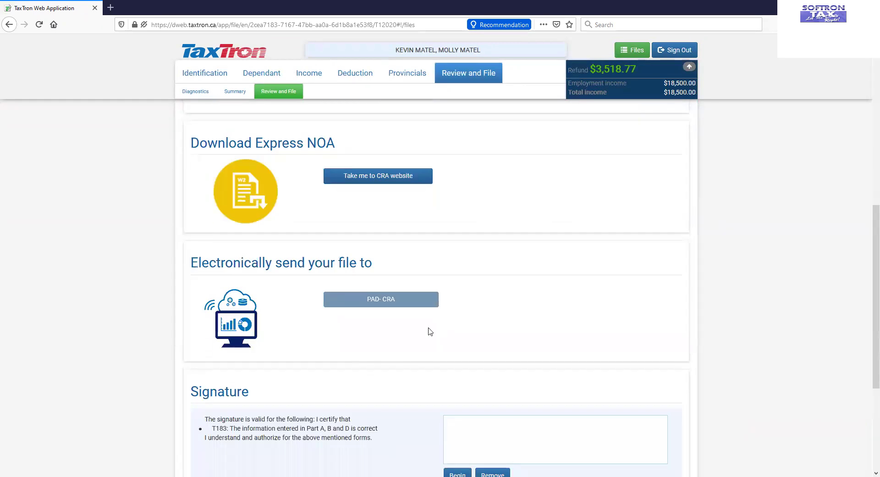
scroll(430, 331, "down", 4)
left_click(630, 364)
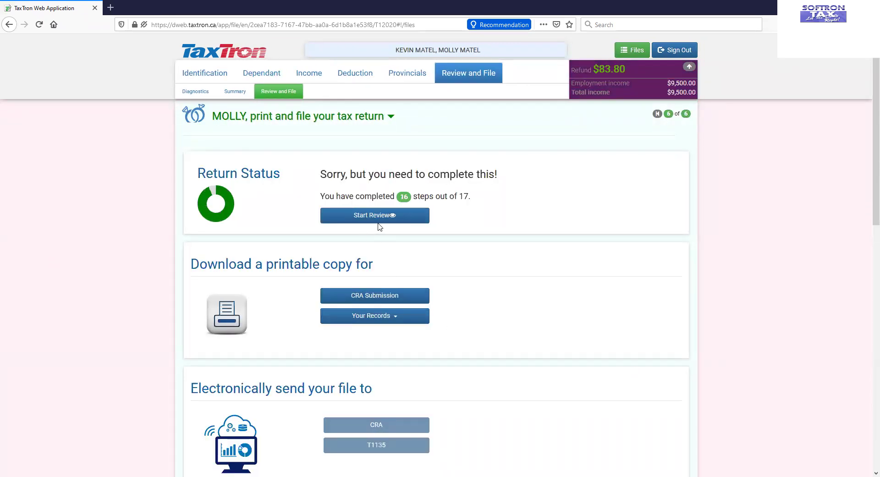
scroll(383, 240, "down", 10)
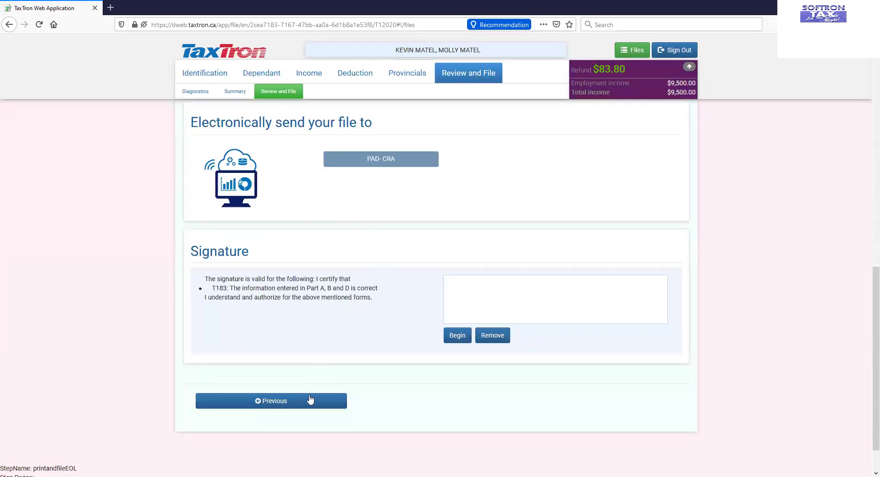
Step: Confirm each spouse's Return Status reads 'Everything looks good', down to the blank Signature section
left_click(310, 399)
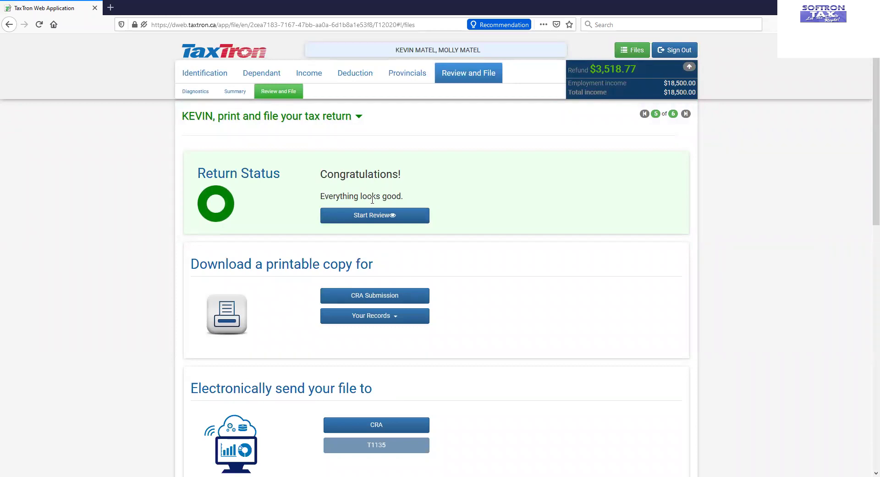
scroll(383, 218, "down", 10)
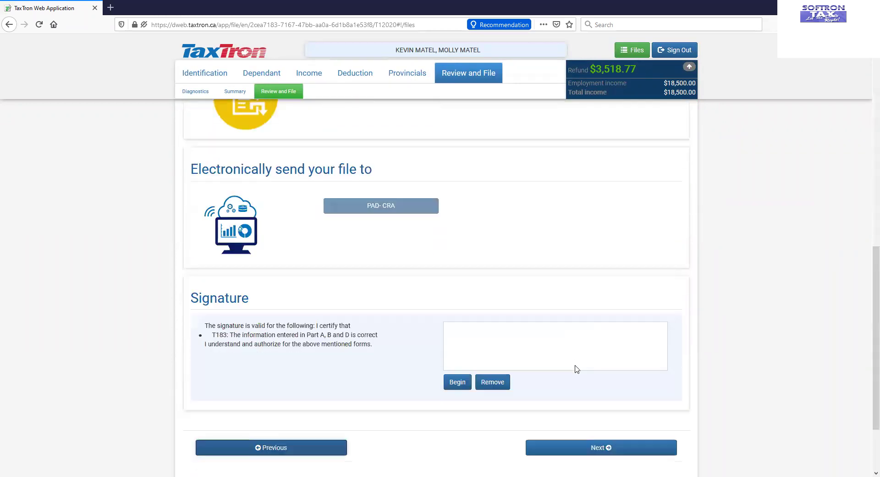
left_click(560, 445)
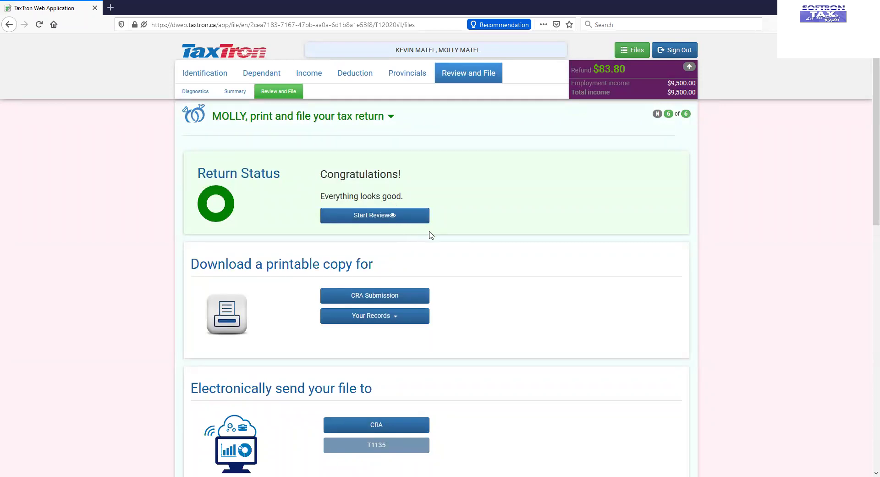
scroll(523, 245, "down", 3)
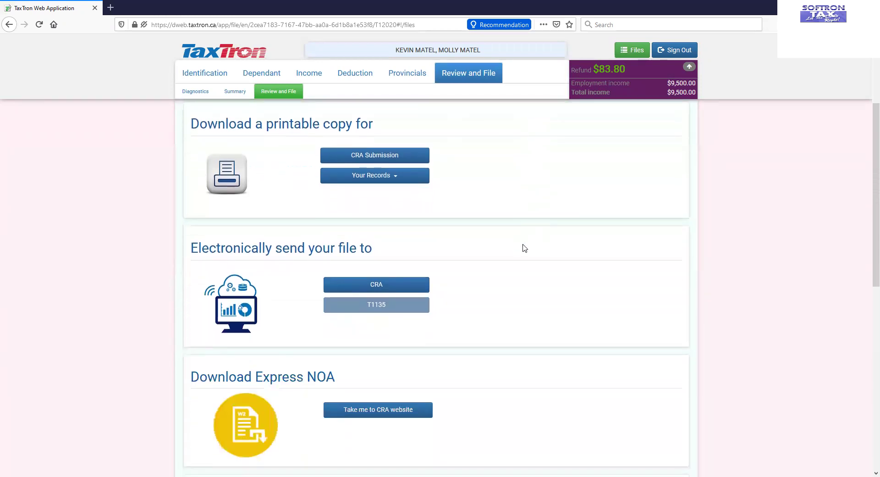
scroll(536, 250, "down", 1)
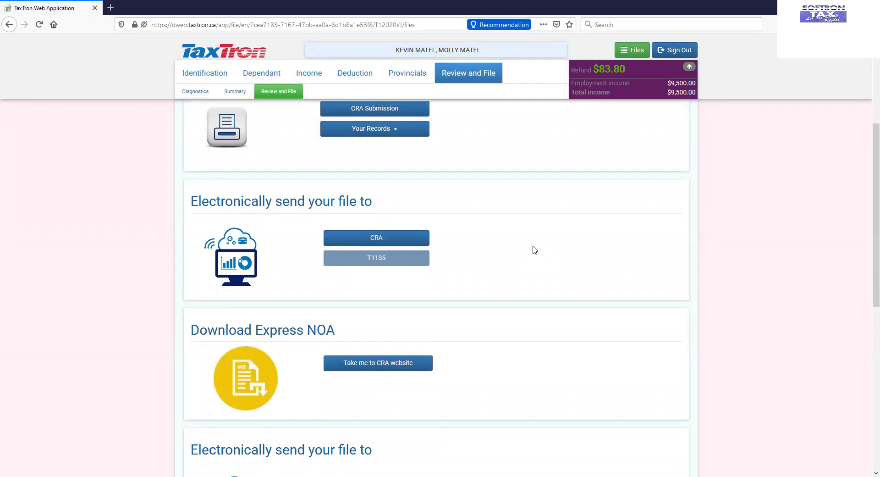
scroll(534, 250, "down", 3)
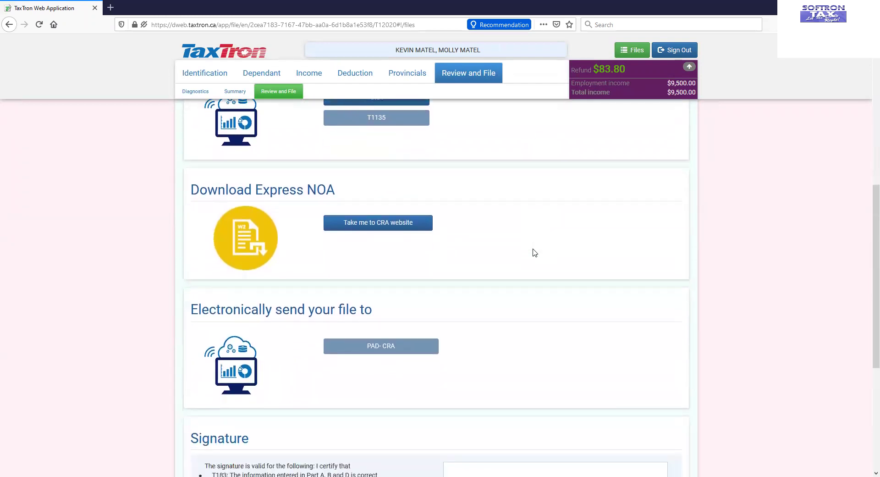
scroll(534, 252, "down", 4)
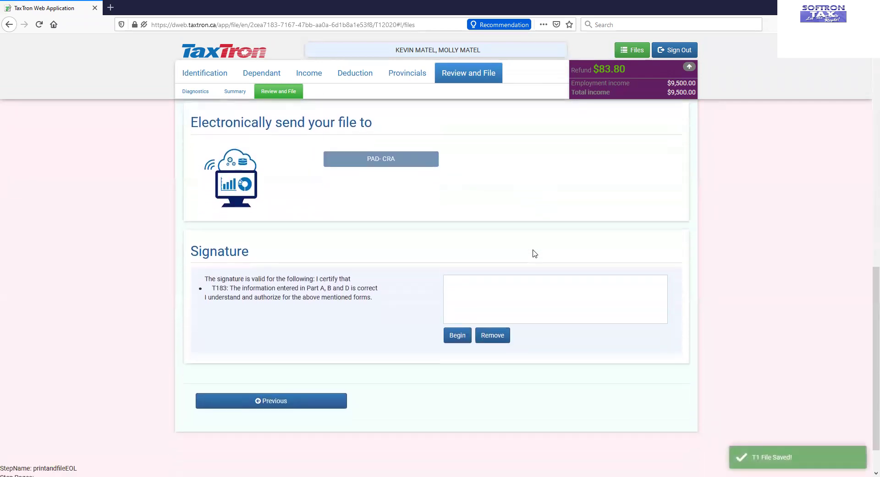